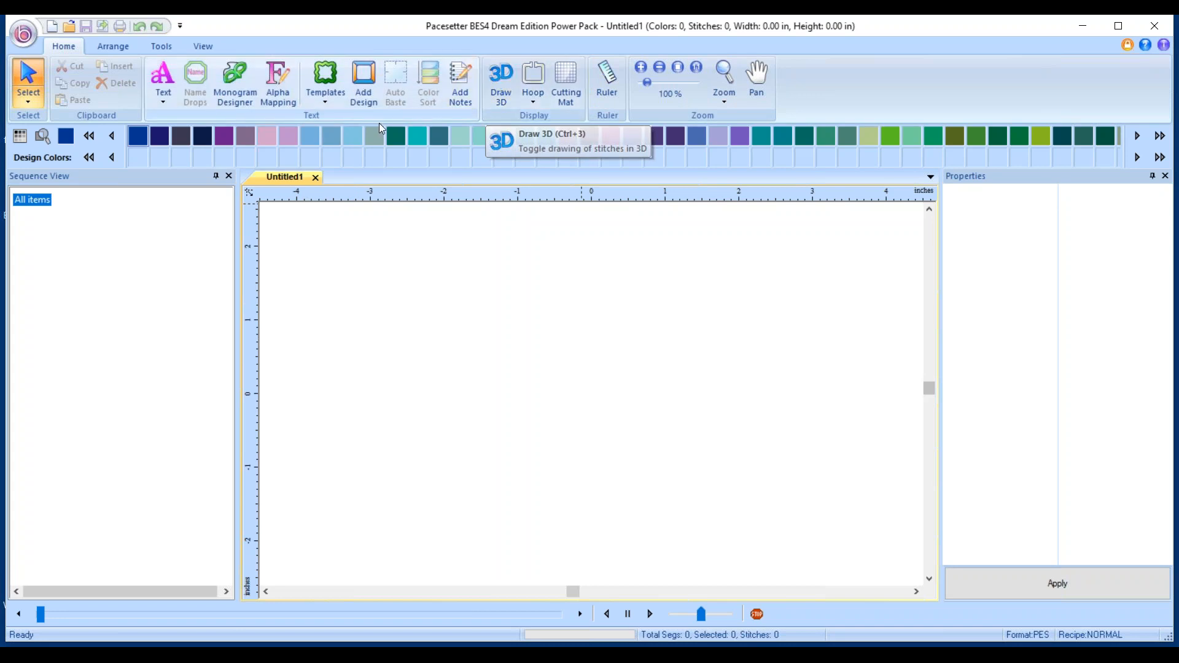
# - Add a normal text object reading "Test" near the middle of the empty design page
pyautogui.click(167, 75)
pyautogui.click(163, 103)
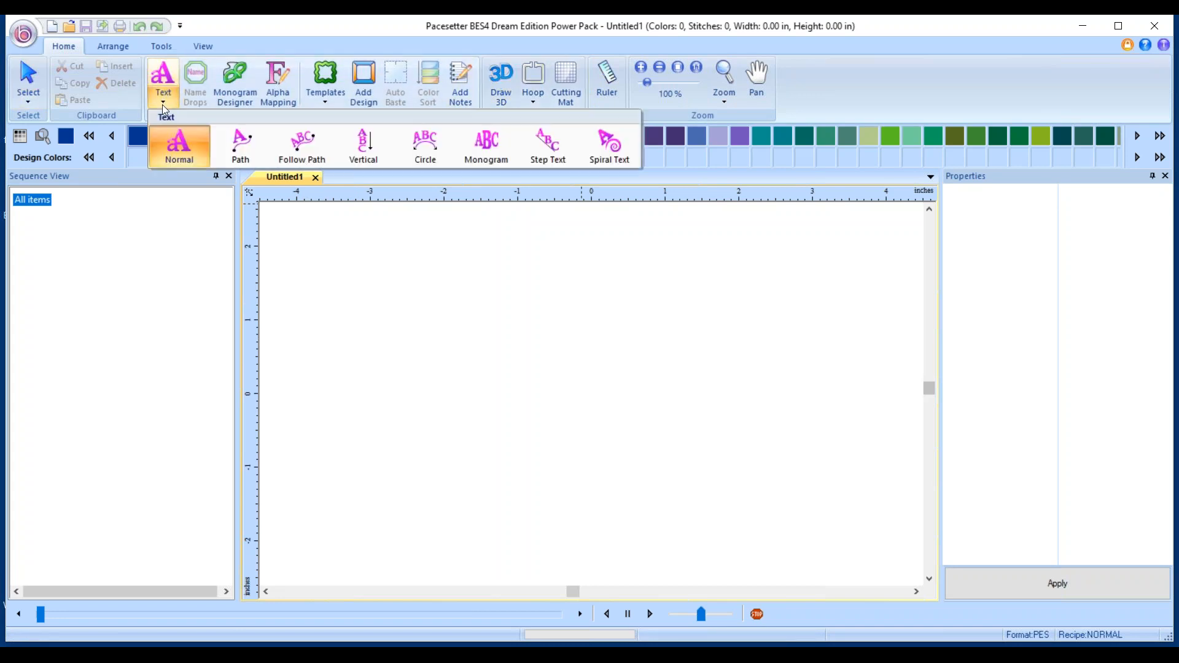
pyautogui.click(179, 150)
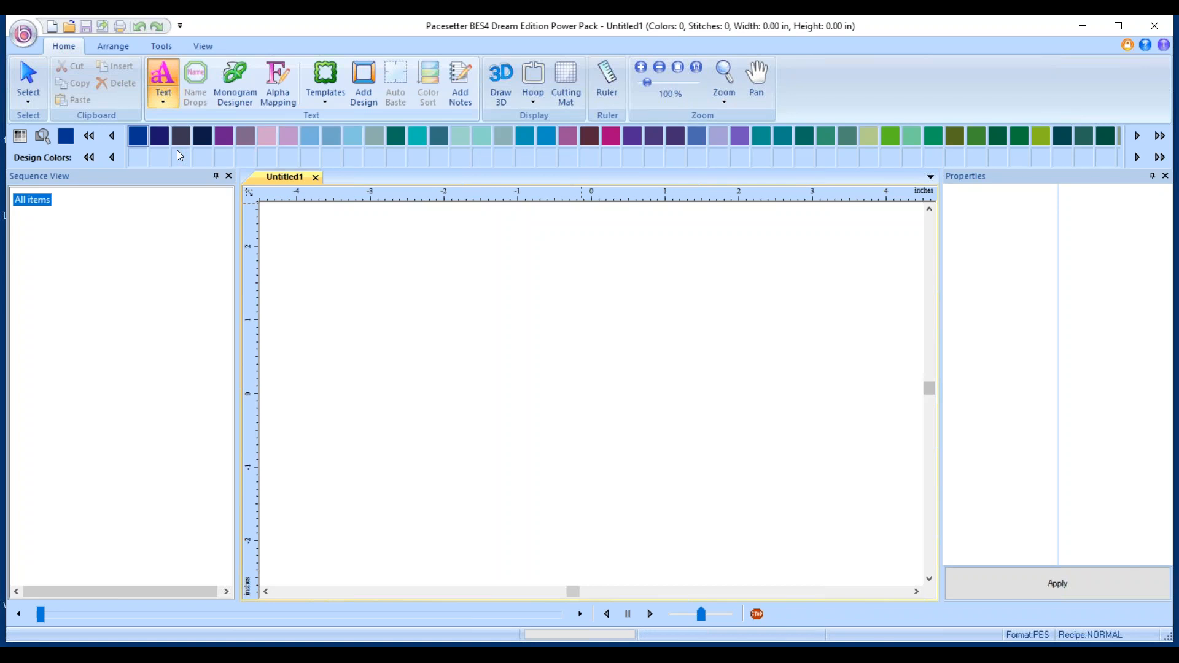
pyautogui.click(524, 392)
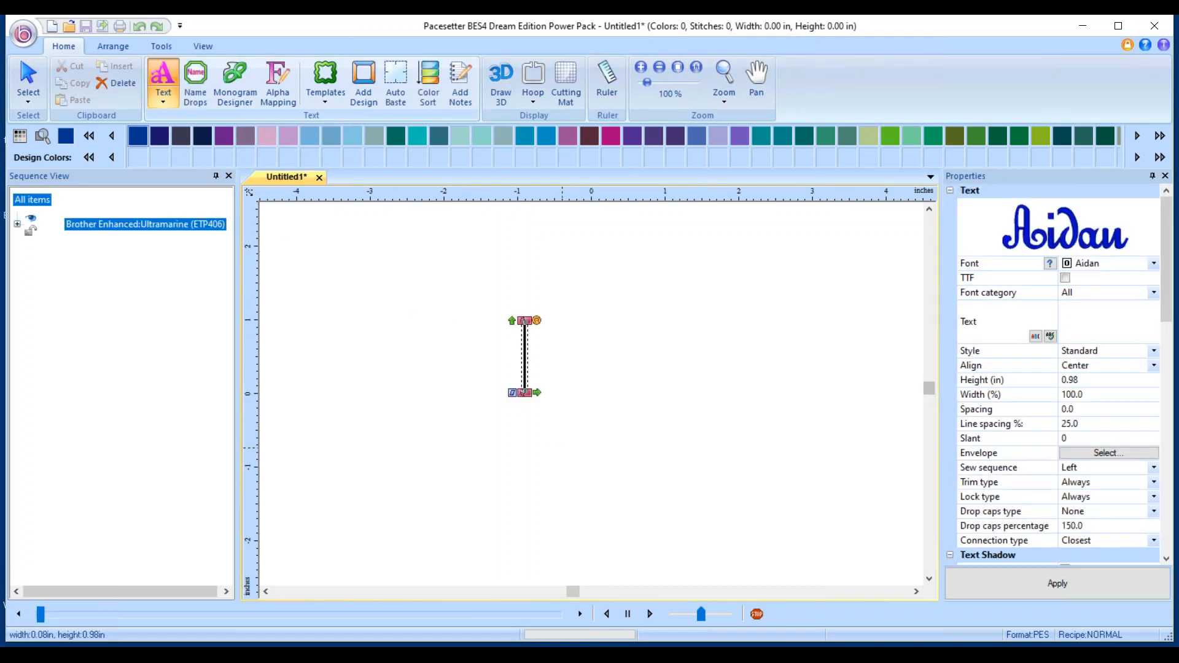
pyautogui.write('Tesy')
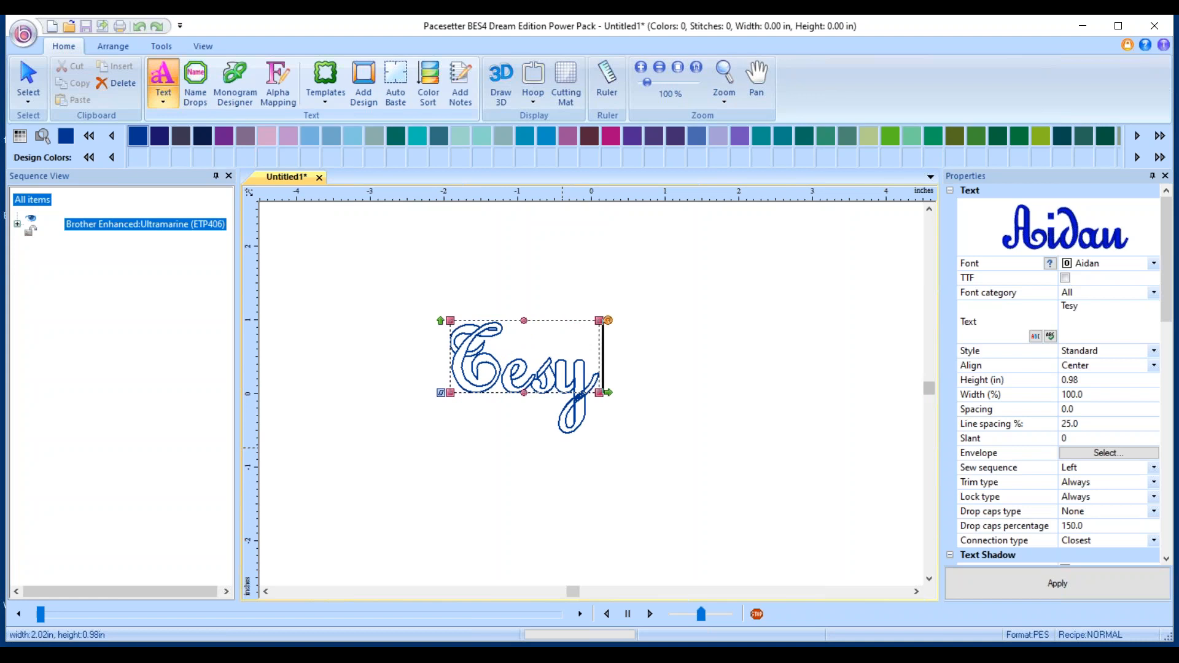
pyautogui.press('BackSpace')
pyautogui.write('t')
pyautogui.press('Return')
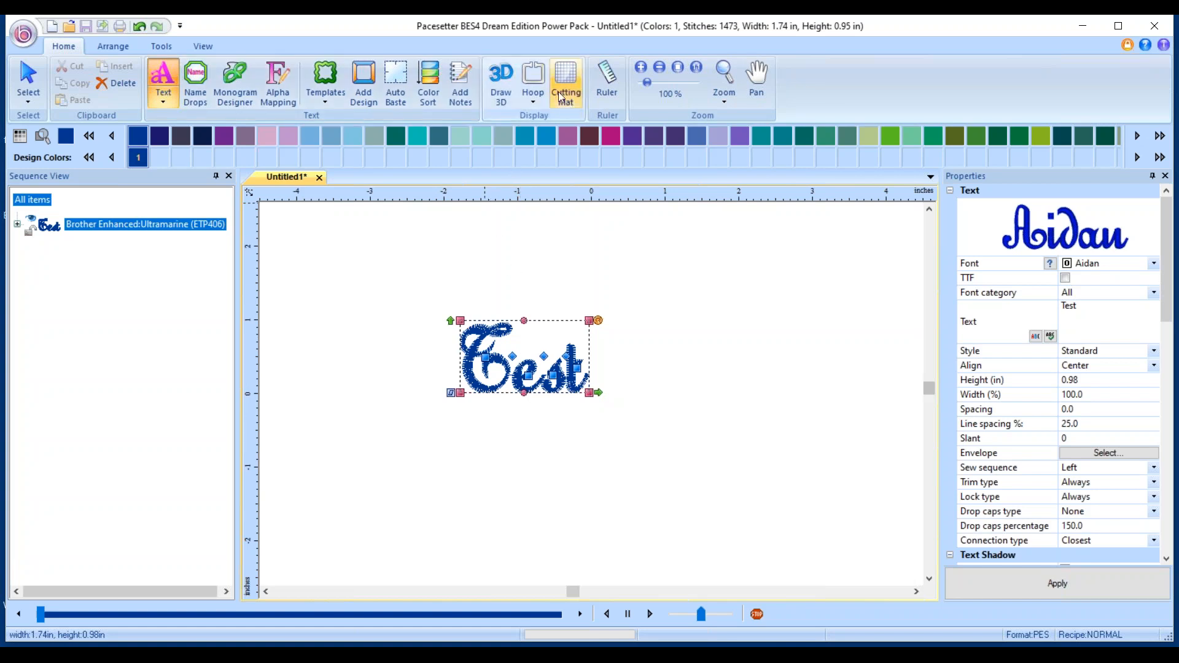
# - Turn on 3D stitch drawing and show the multi-needle 100mm X 100mm PES hoop around the lettering
pyautogui.click(504, 83)
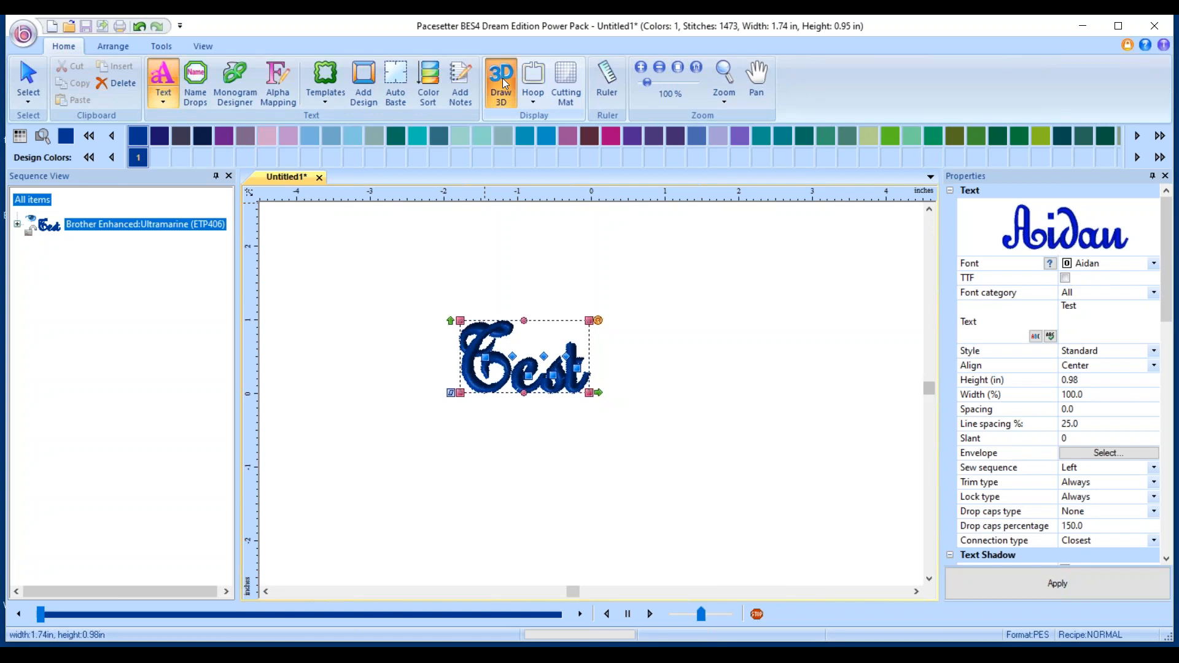
pyautogui.click(531, 102)
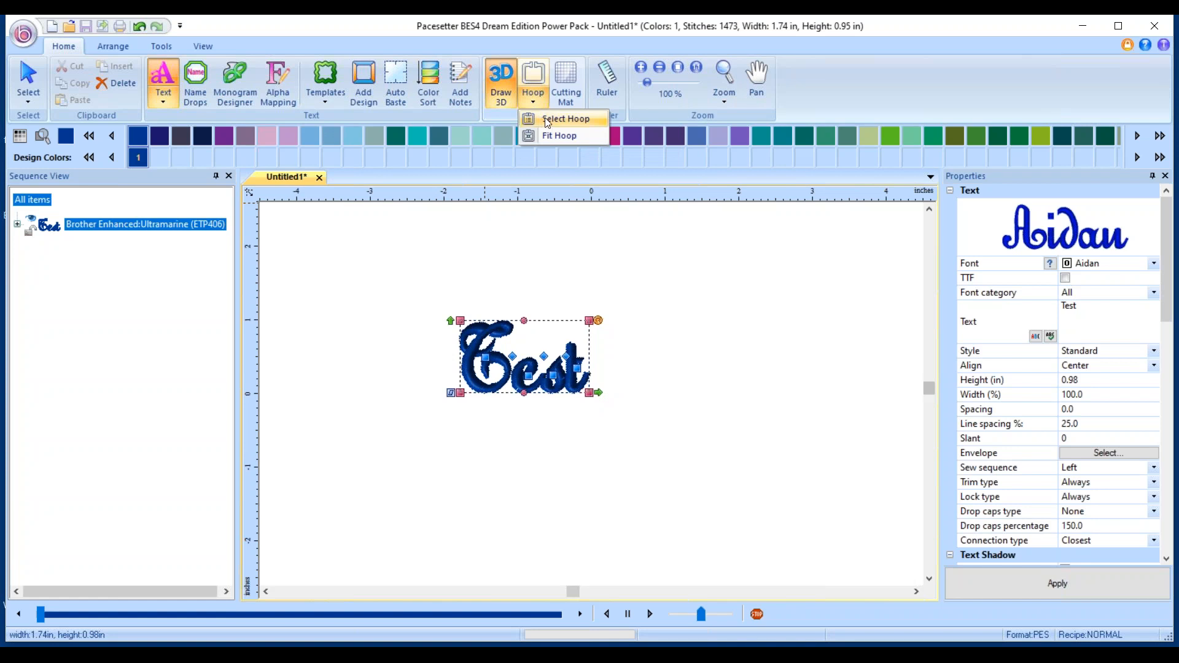
pyautogui.click(547, 121)
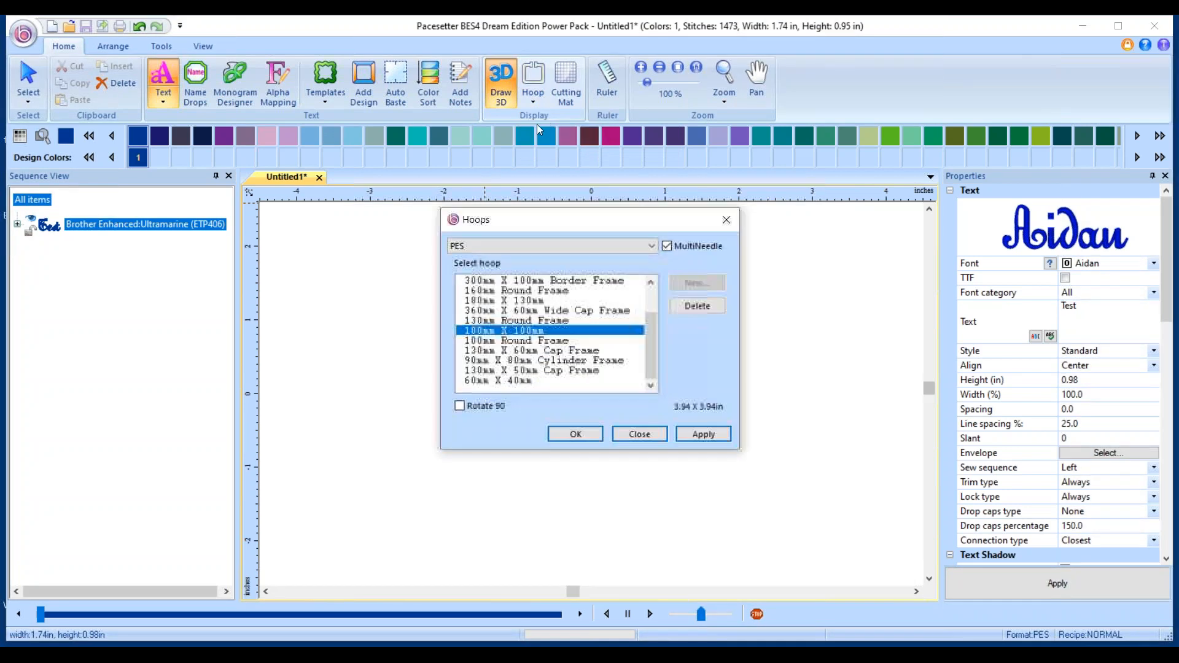
pyautogui.click(667, 246)
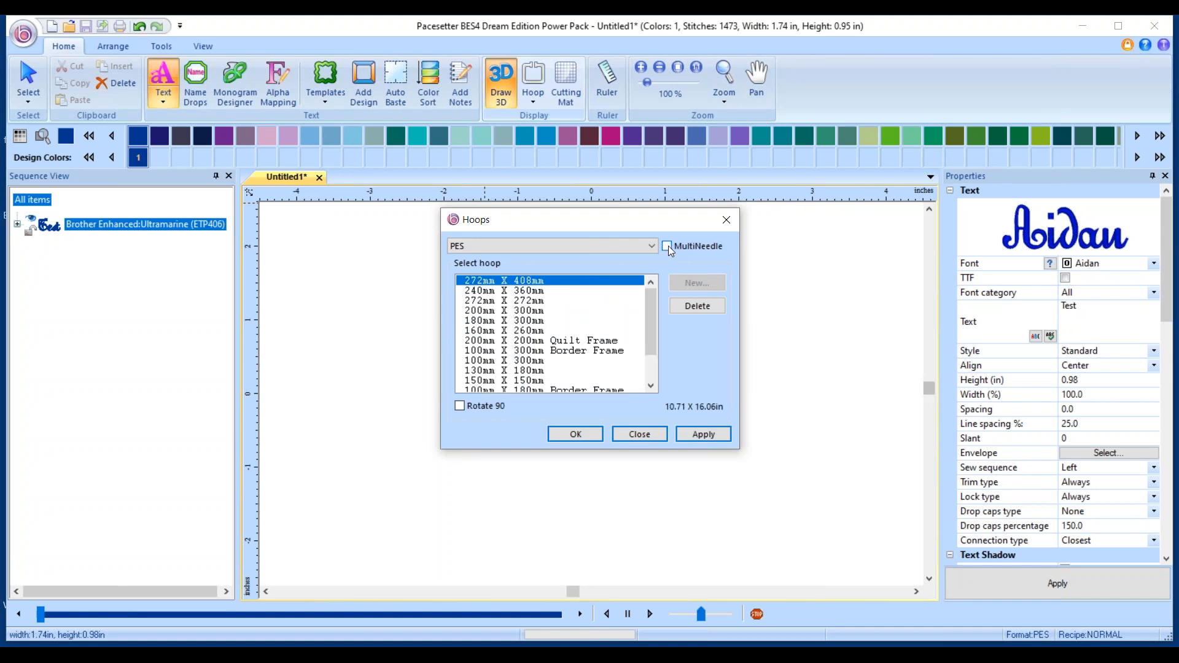
pyautogui.click(668, 246)
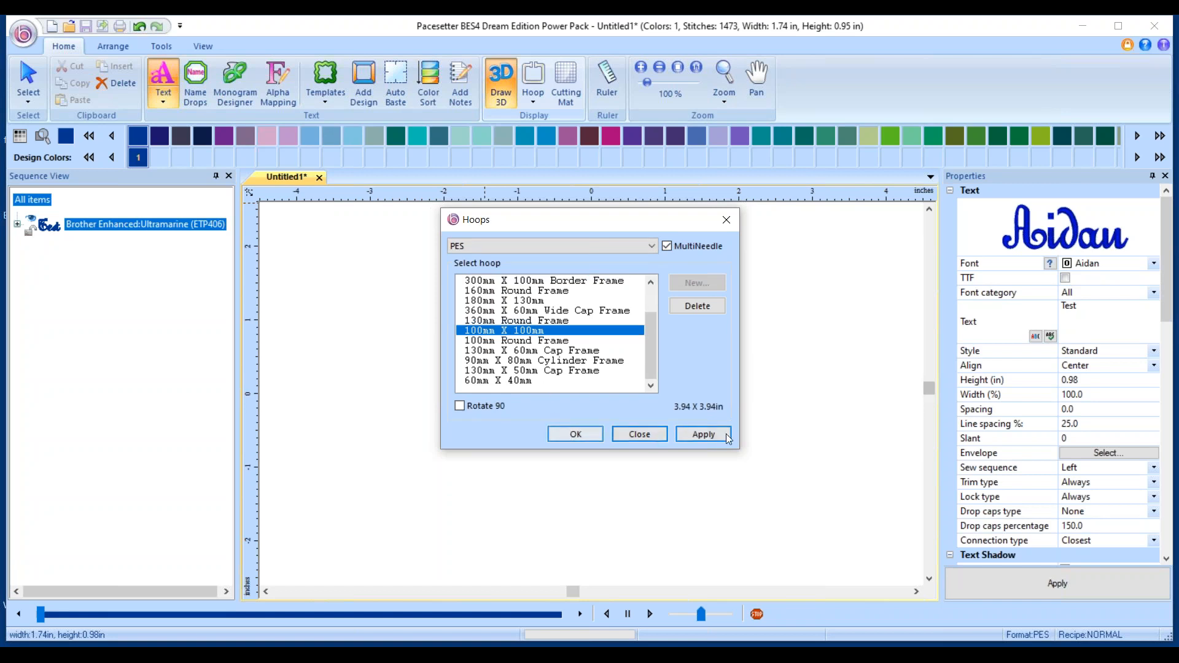
pyautogui.click(552, 436)
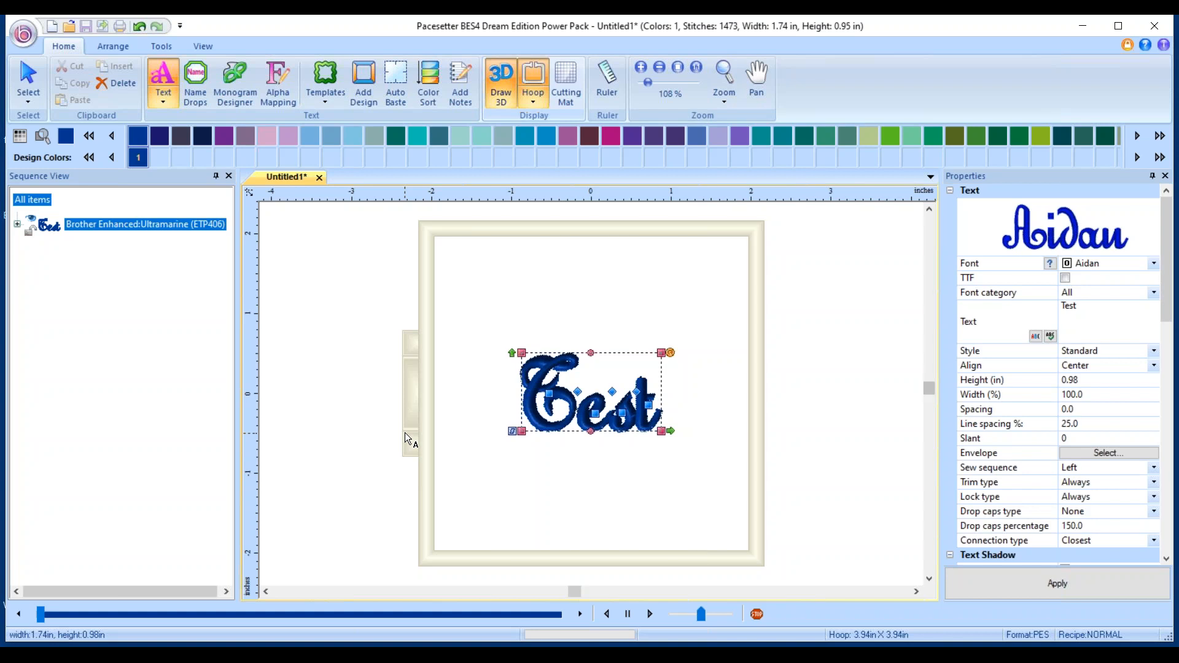
# - Try the cutting mat display, hide it again and deselect the lettering
pyautogui.click(569, 85)
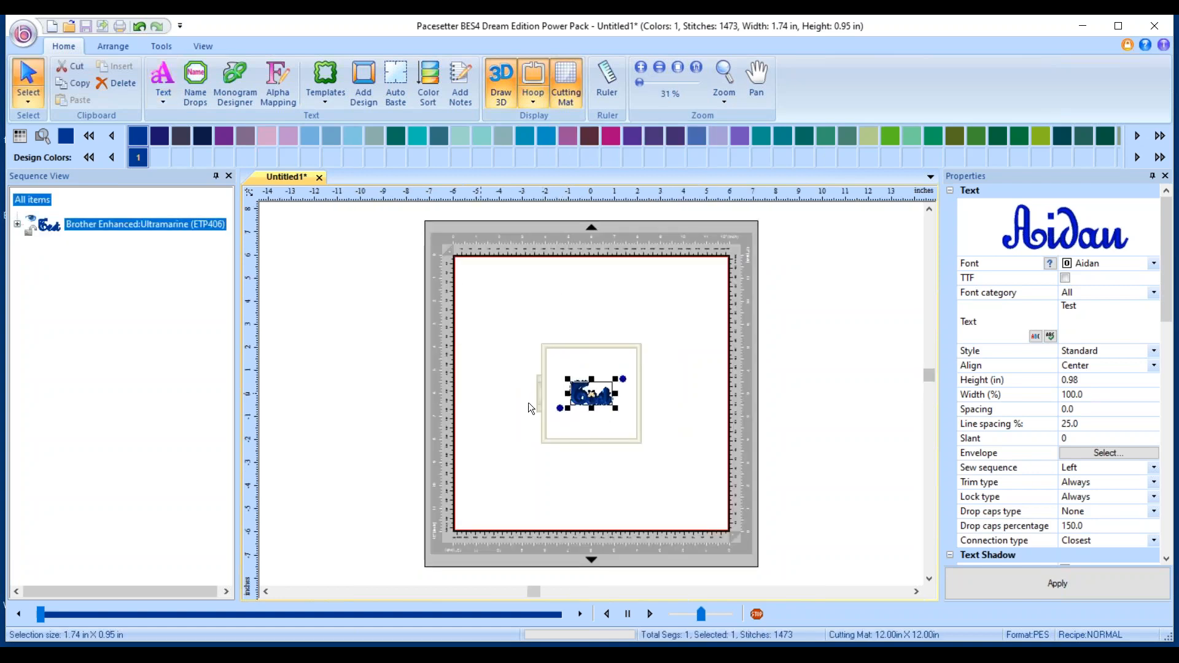
pyautogui.click(573, 81)
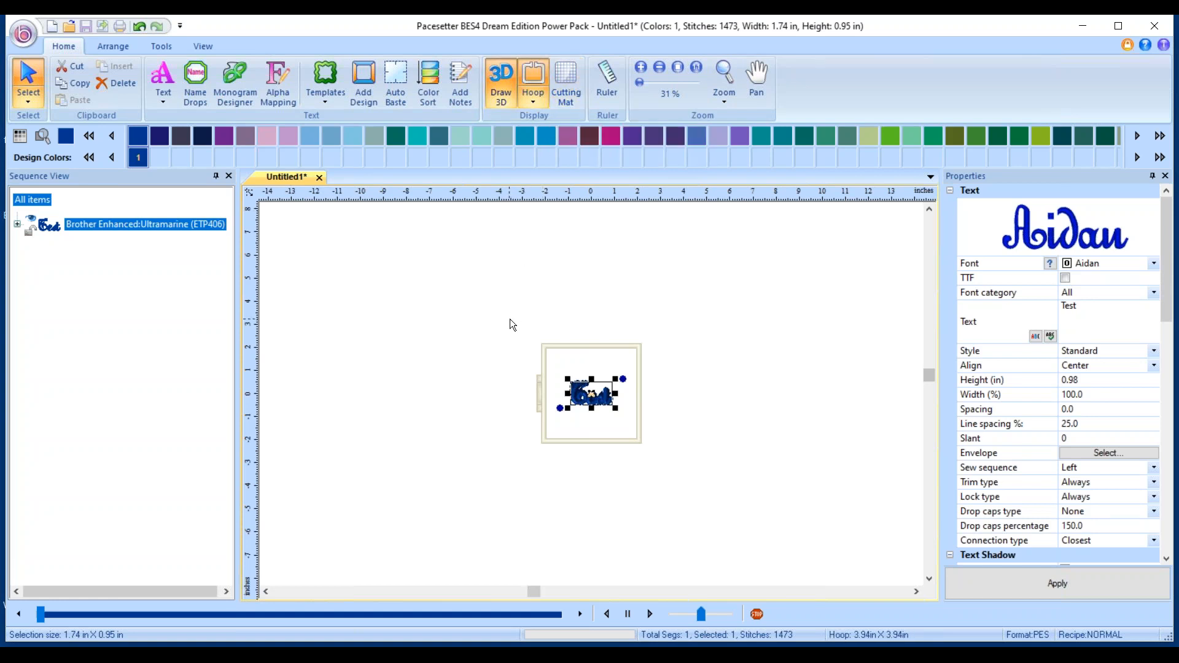
pyautogui.click(480, 352)
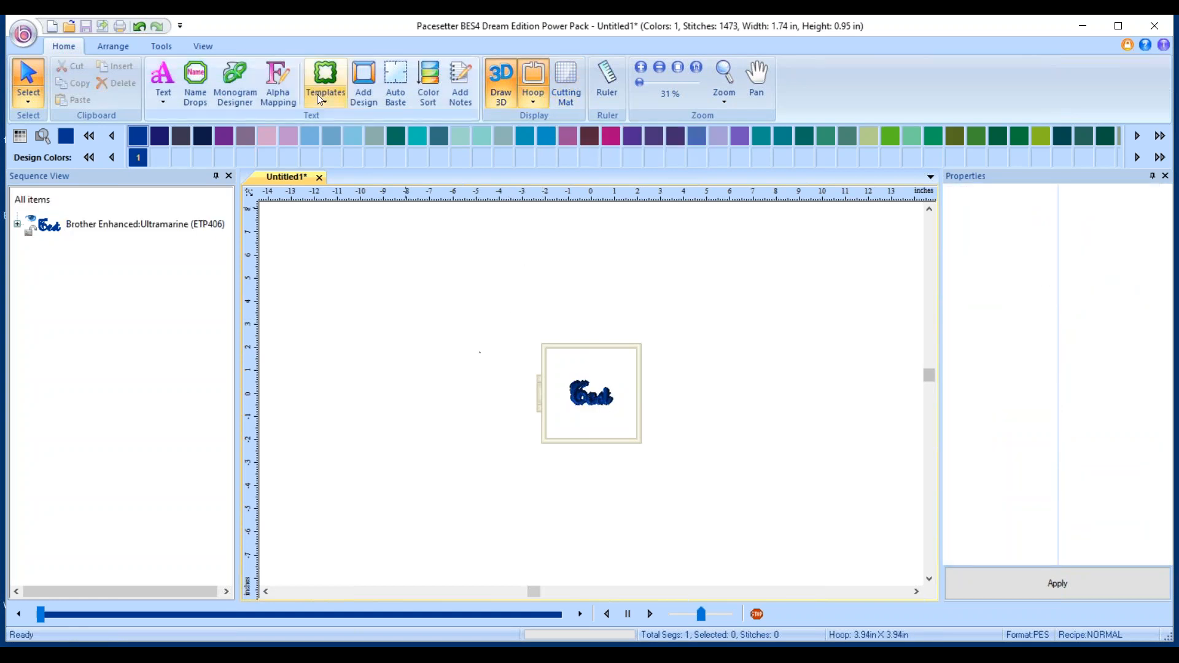
# - Turn on the grid and set the workspace background to the light gray basic color (RGB 192, 192, 192)
pyautogui.click(209, 46)
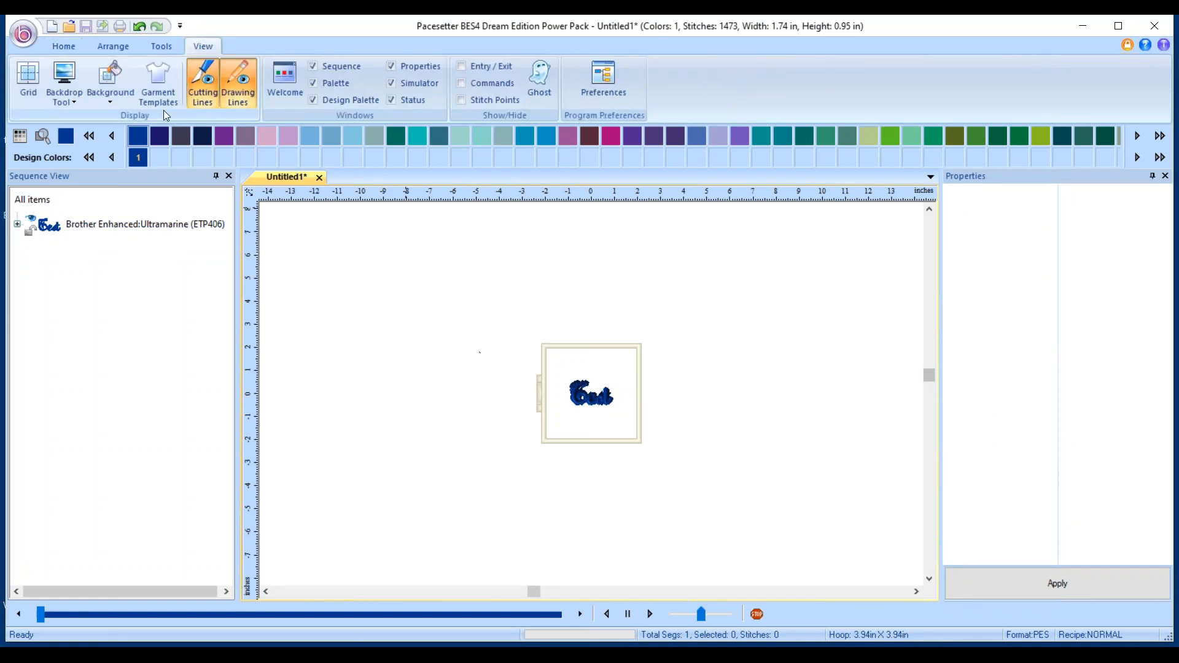
pyautogui.click(25, 86)
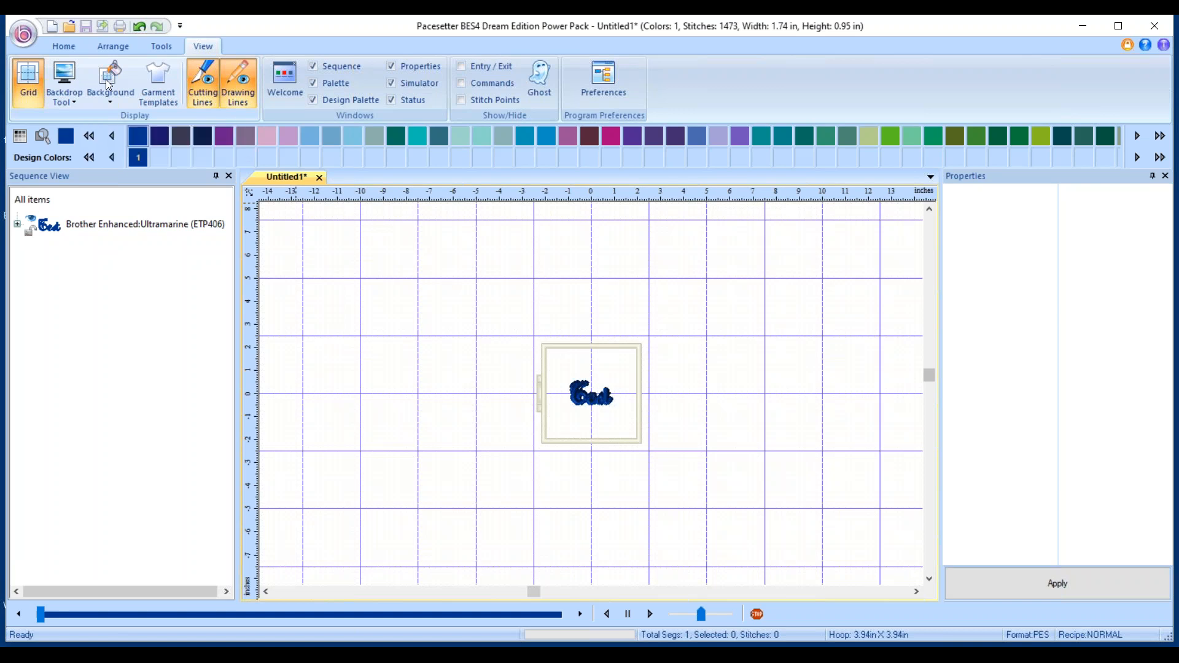
pyautogui.click(109, 103)
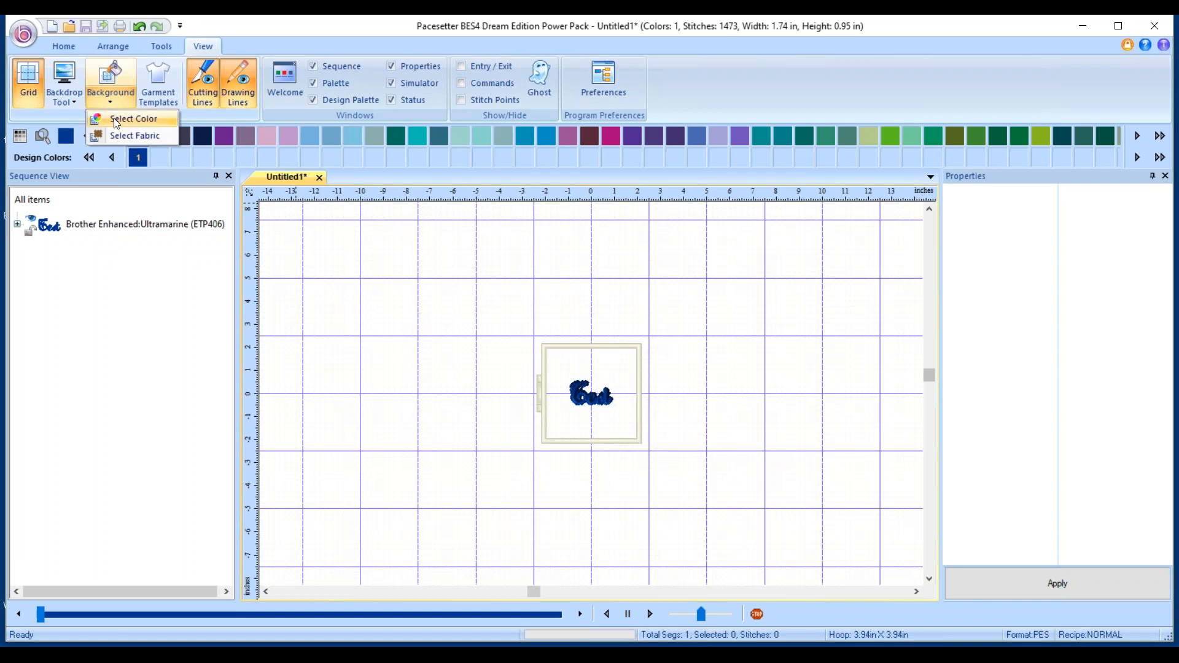
pyautogui.click(133, 119)
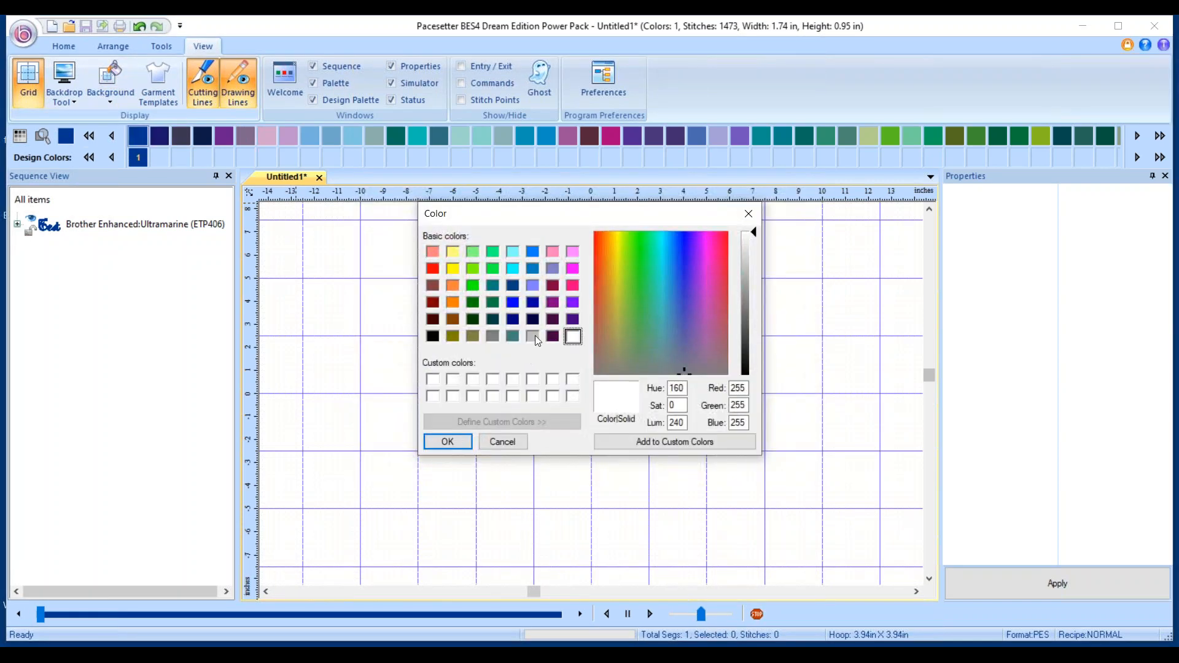
pyautogui.click(532, 336)
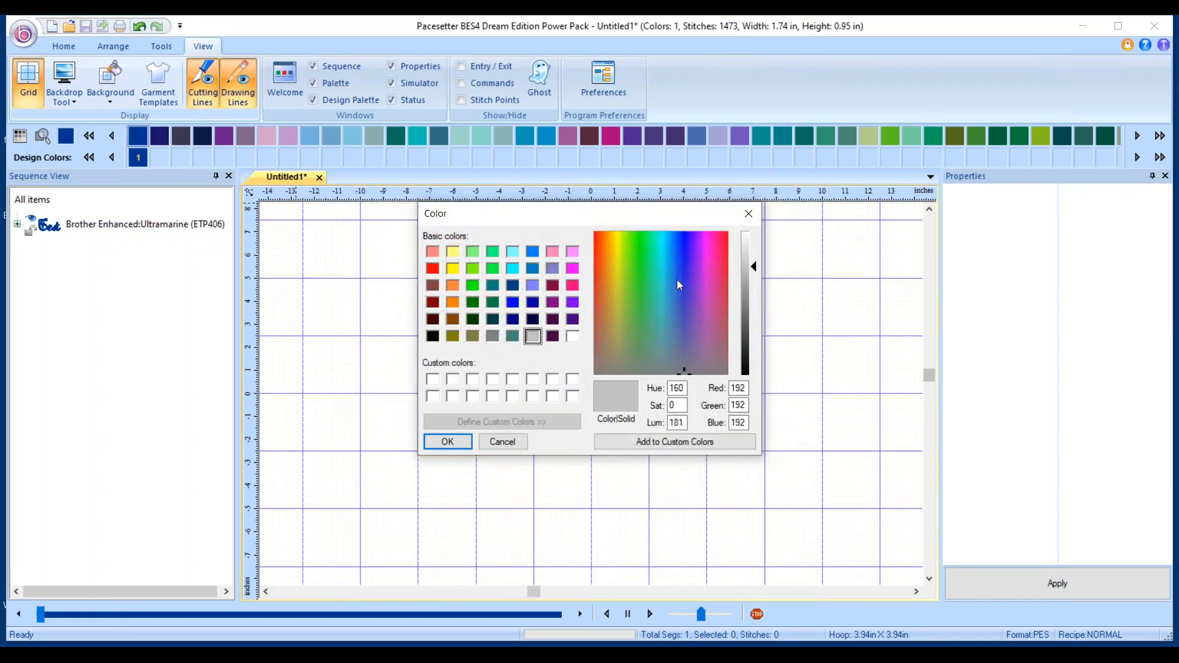
pyautogui.click(432, 442)
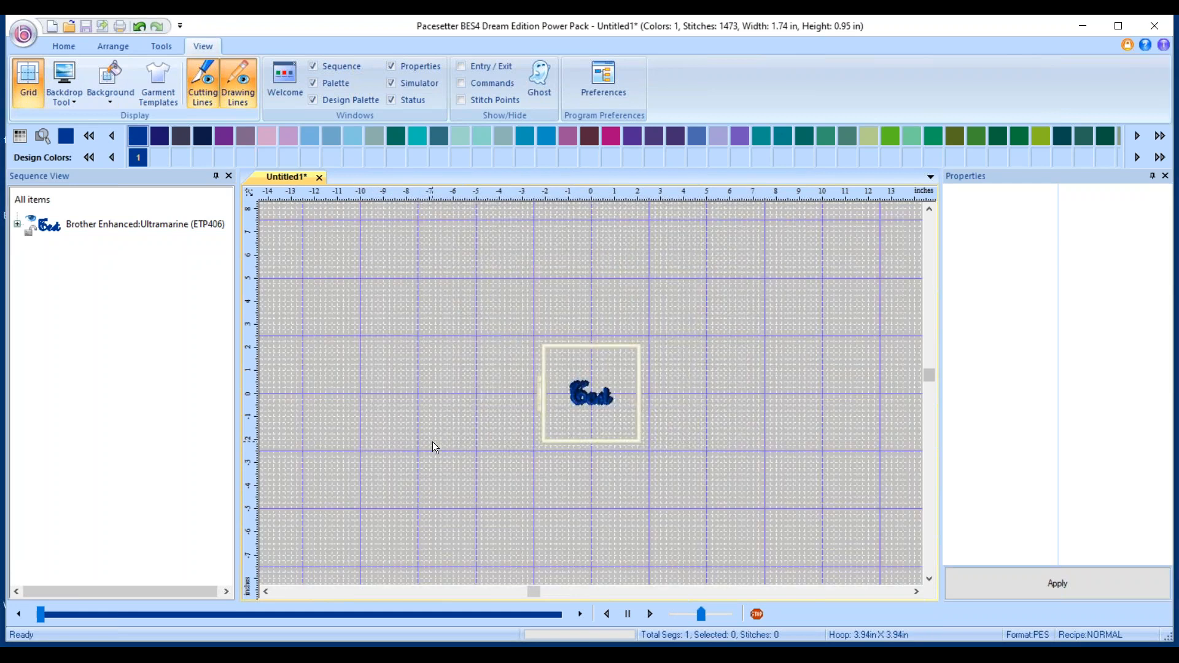
pyautogui.scroll(4, 597, 403)
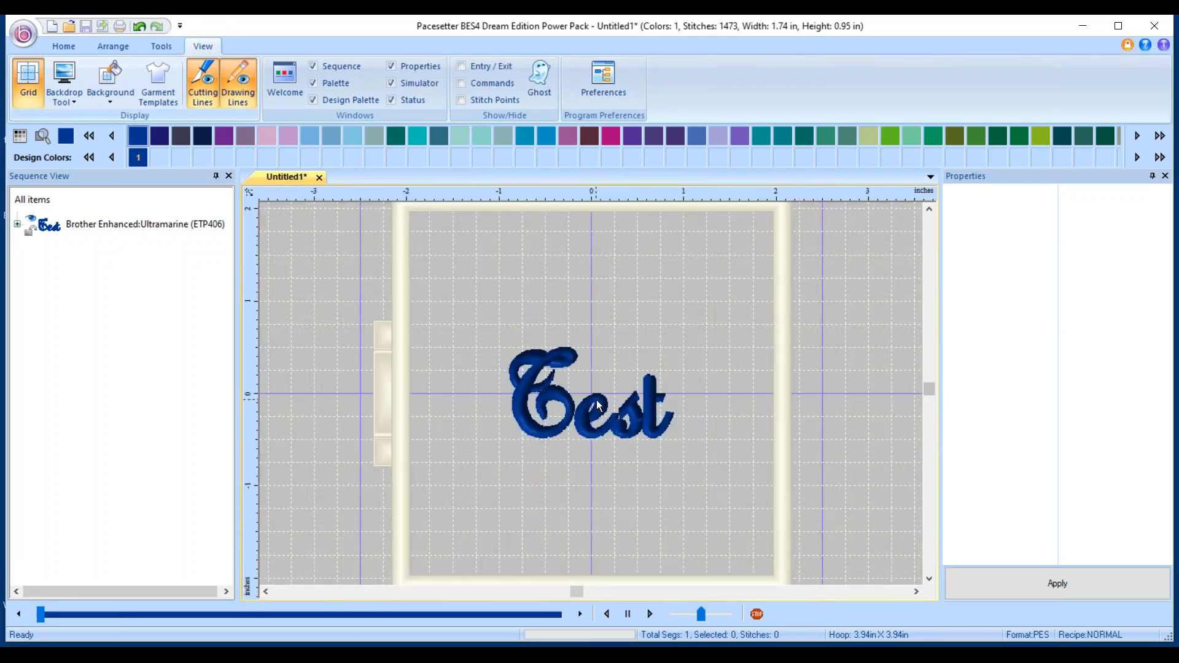
pyautogui.scroll(-2, 598, 404)
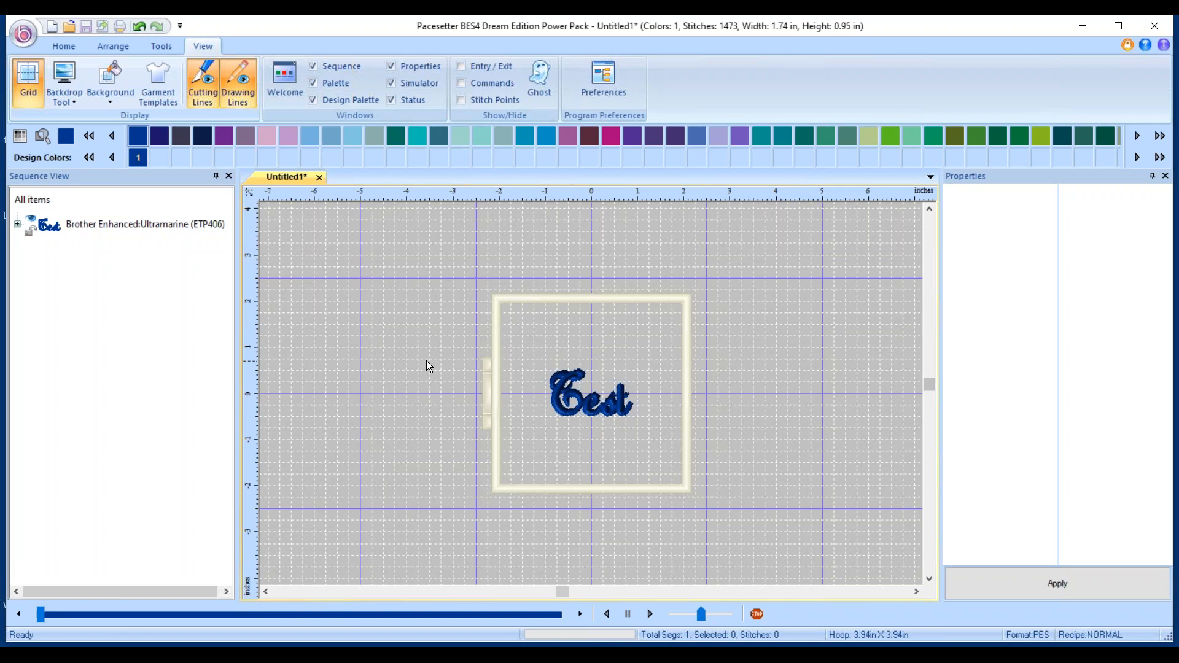
# - Set the hoop bracket location to Top in the program preferences
pyautogui.click(608, 82)
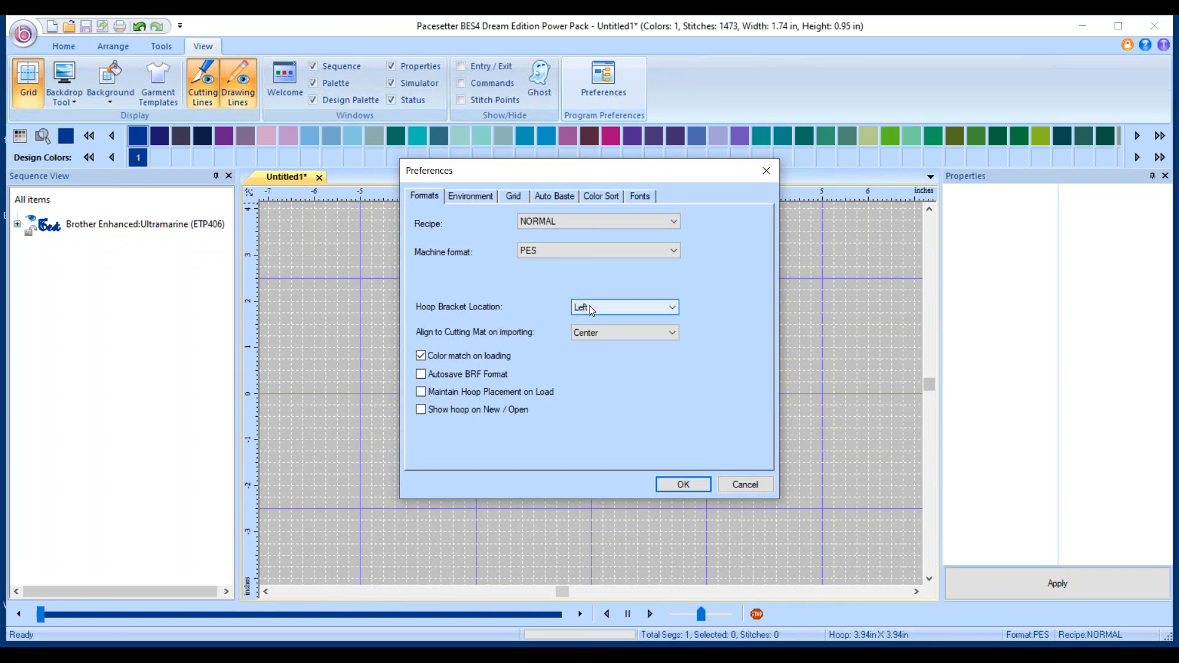
pyautogui.moveTo(616, 164); pyautogui.dragTo(936, 167)
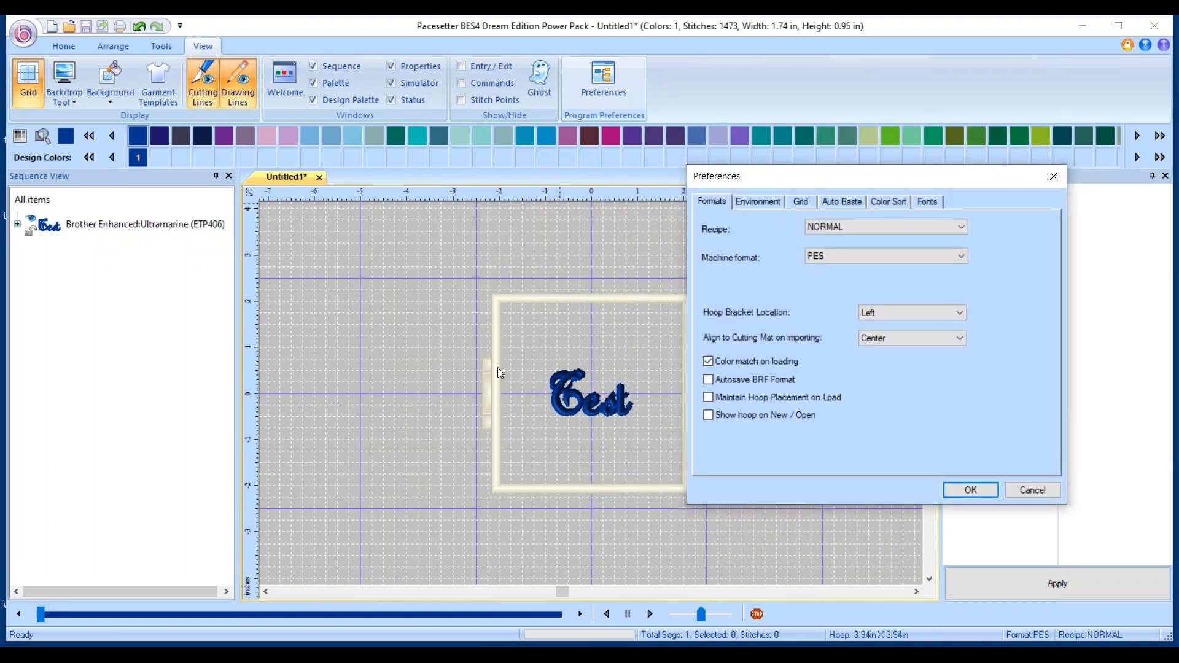
pyautogui.click(932, 312)
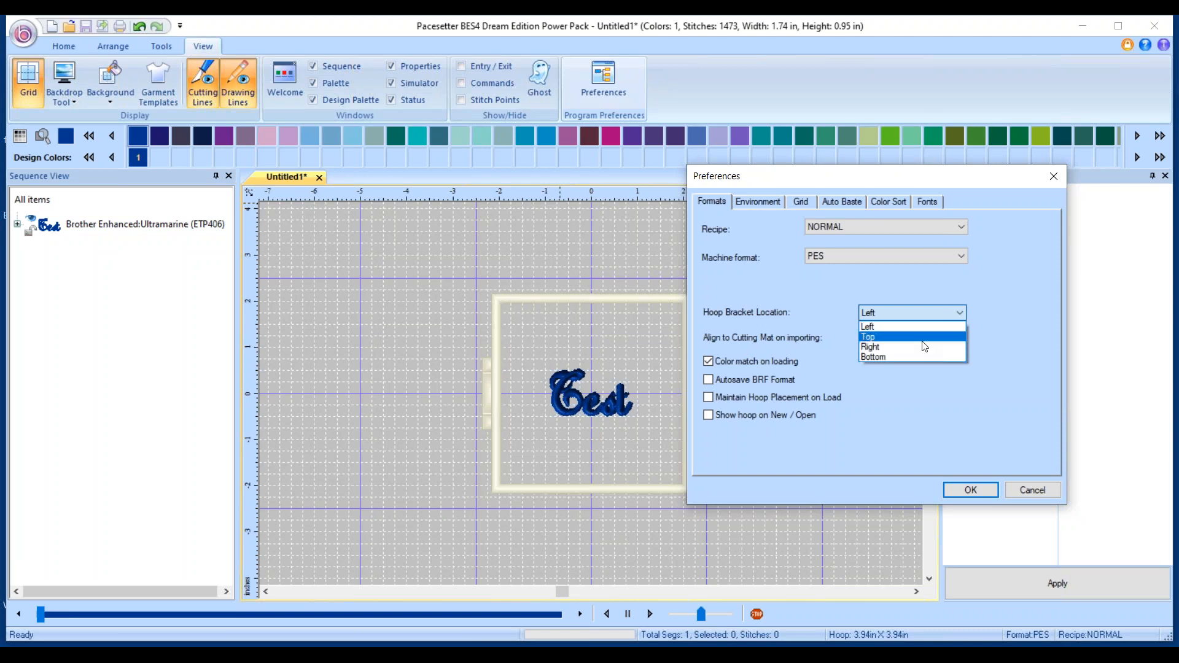
pyautogui.click(923, 339)
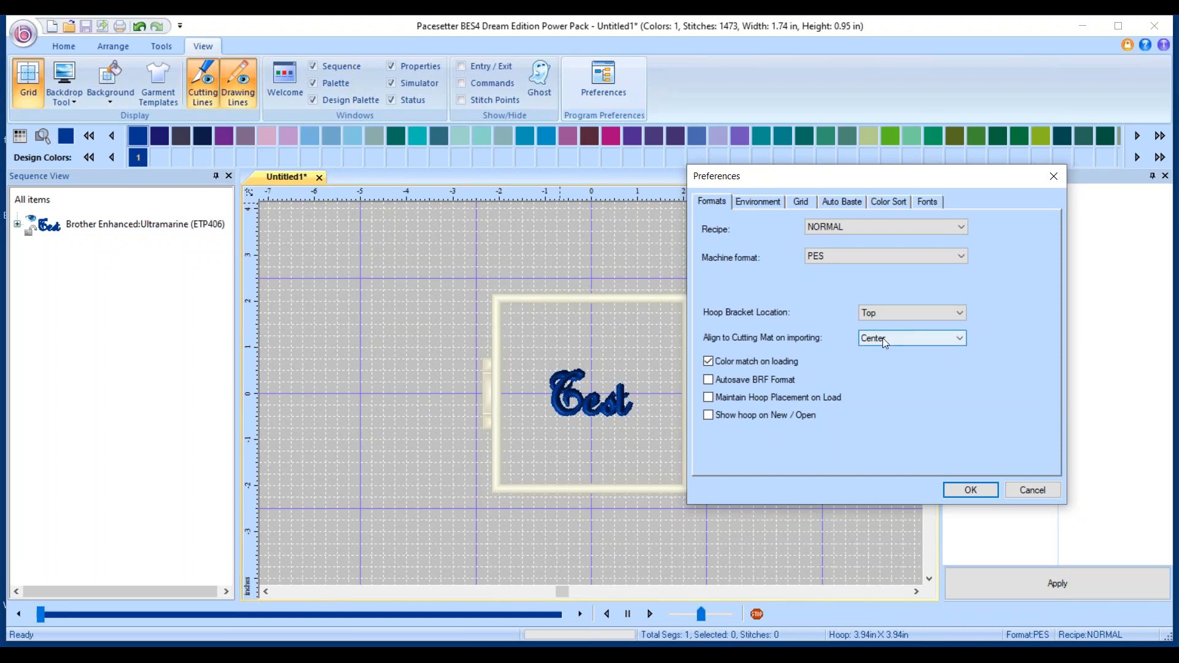
# - Set the environment preferences to English units and a 5 min autosave interval
pyautogui.click(756, 201)
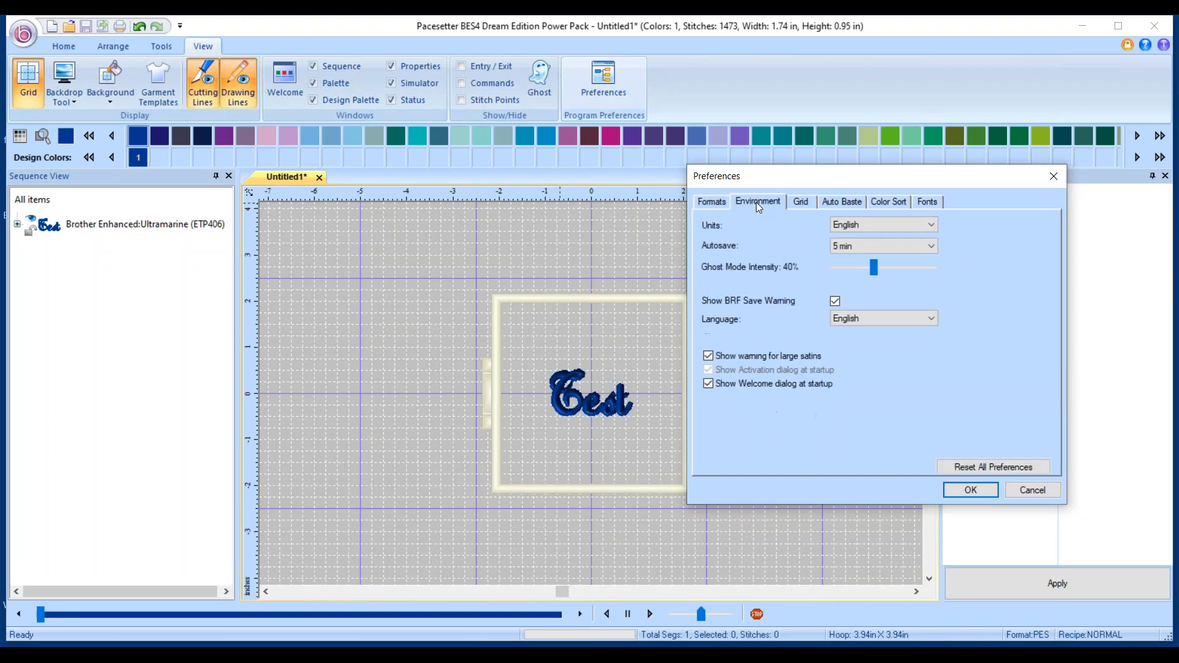
pyautogui.click(877, 225)
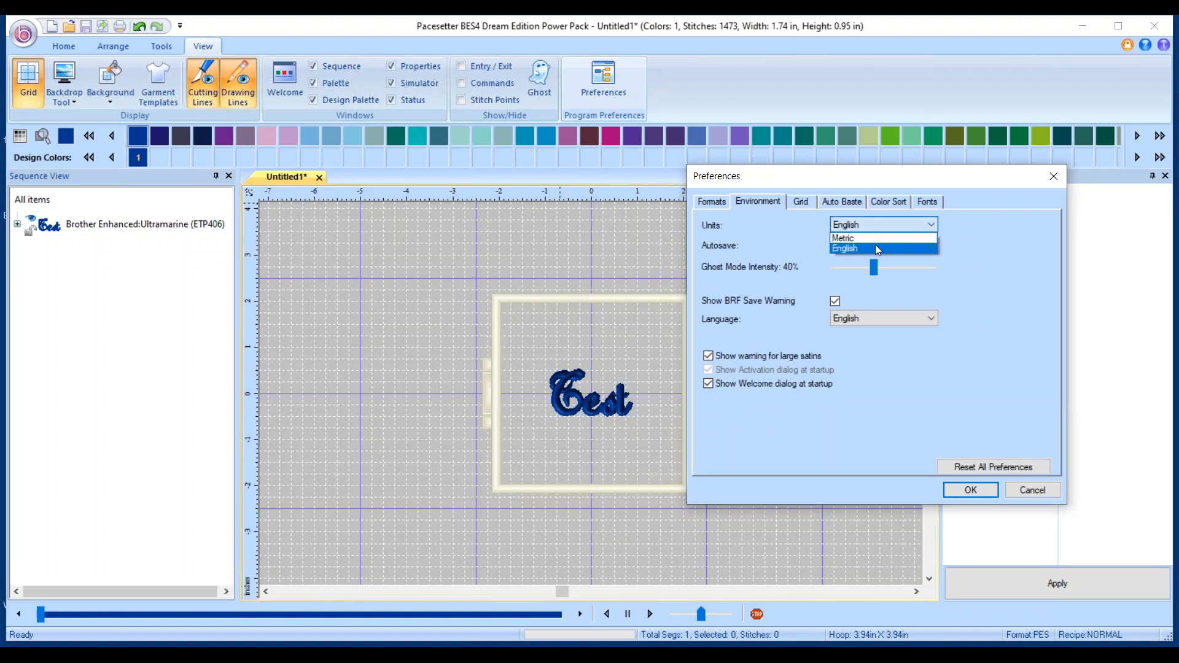
pyautogui.click(876, 248)
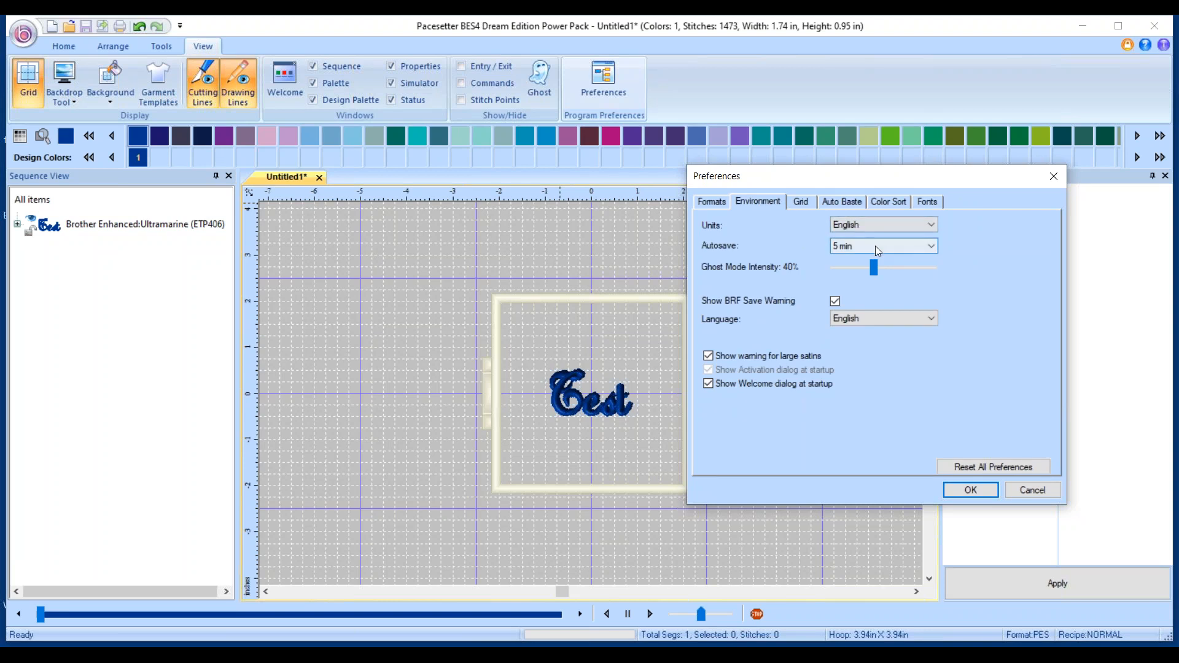
pyautogui.click(843, 246)
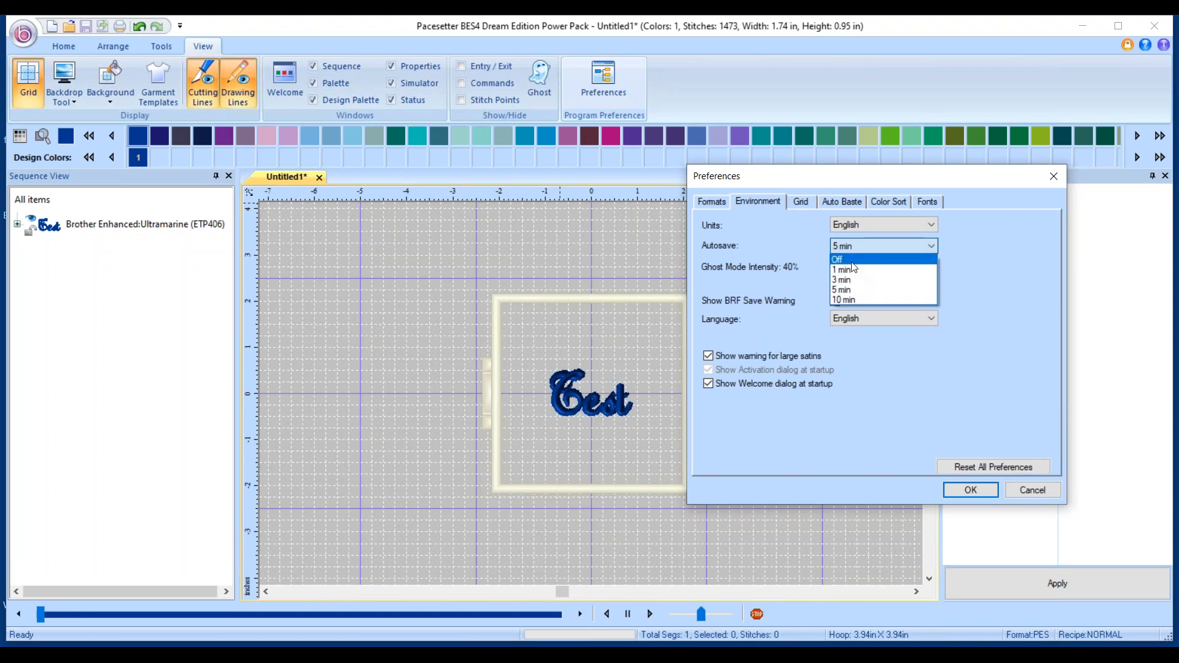
pyautogui.click(859, 290)
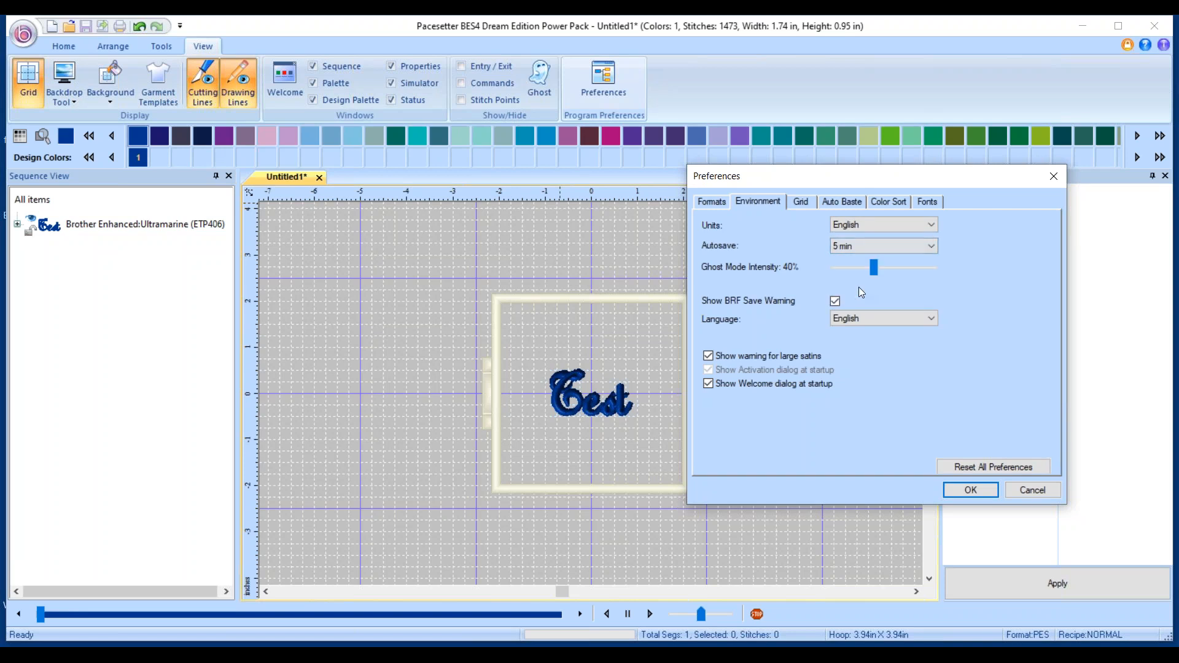
# - Set the horizontal and vertical grid spacing to 1 in and apply the preferences
pyautogui.click(802, 204)
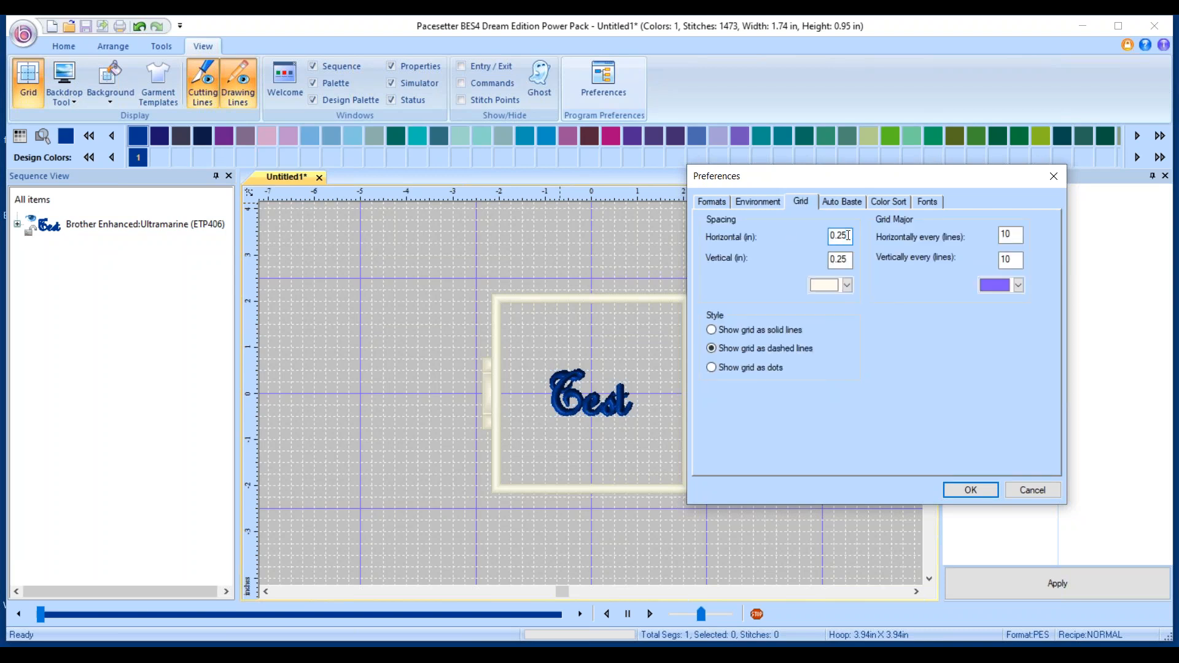
pyautogui.write('1')
pyautogui.press('Tab')
pyautogui.write('1')
pyautogui.click(960, 491)
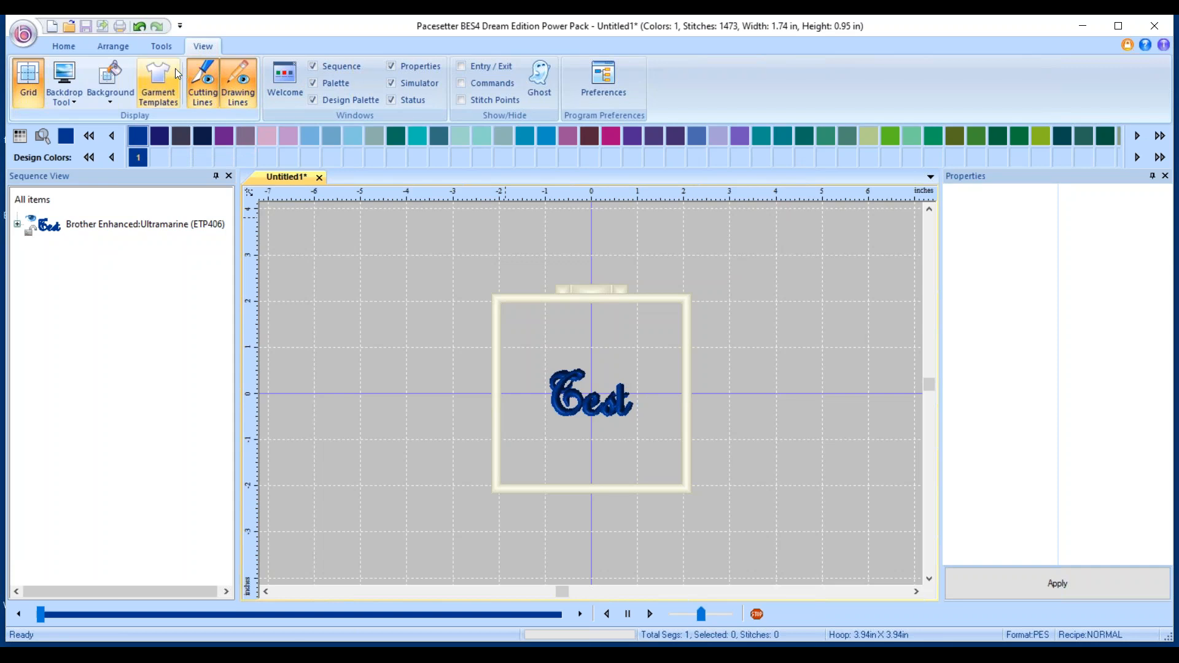
# - Open the garment templates and preview the Circle and Square shapes
pyautogui.click(161, 86)
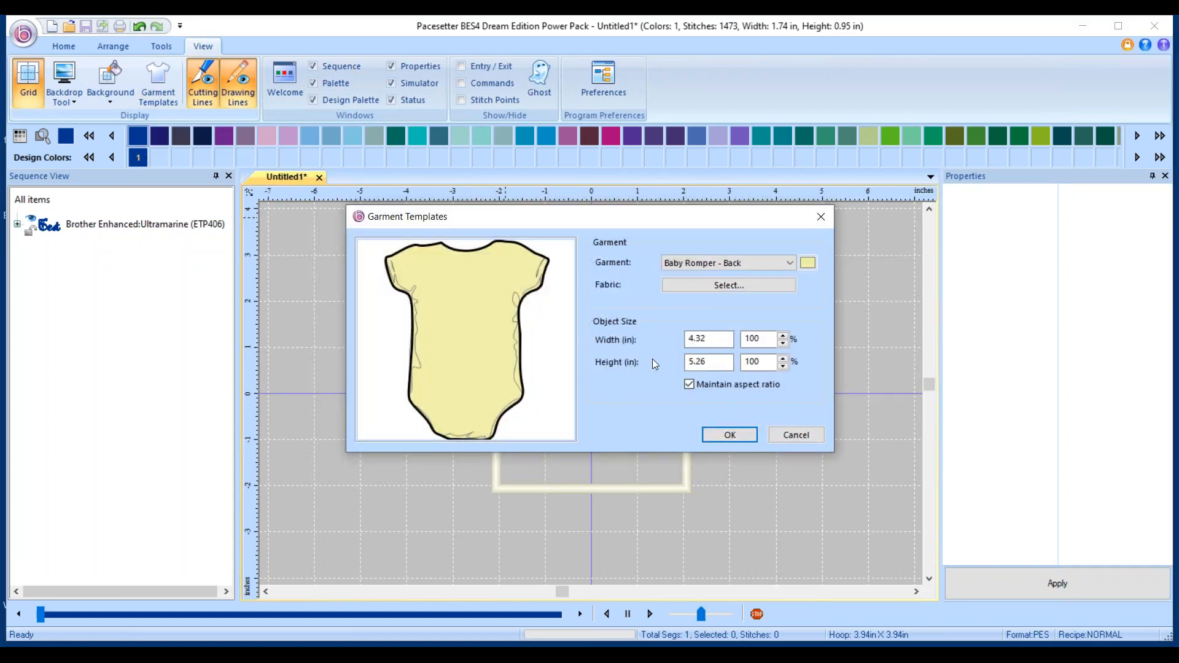
pyautogui.click(789, 263)
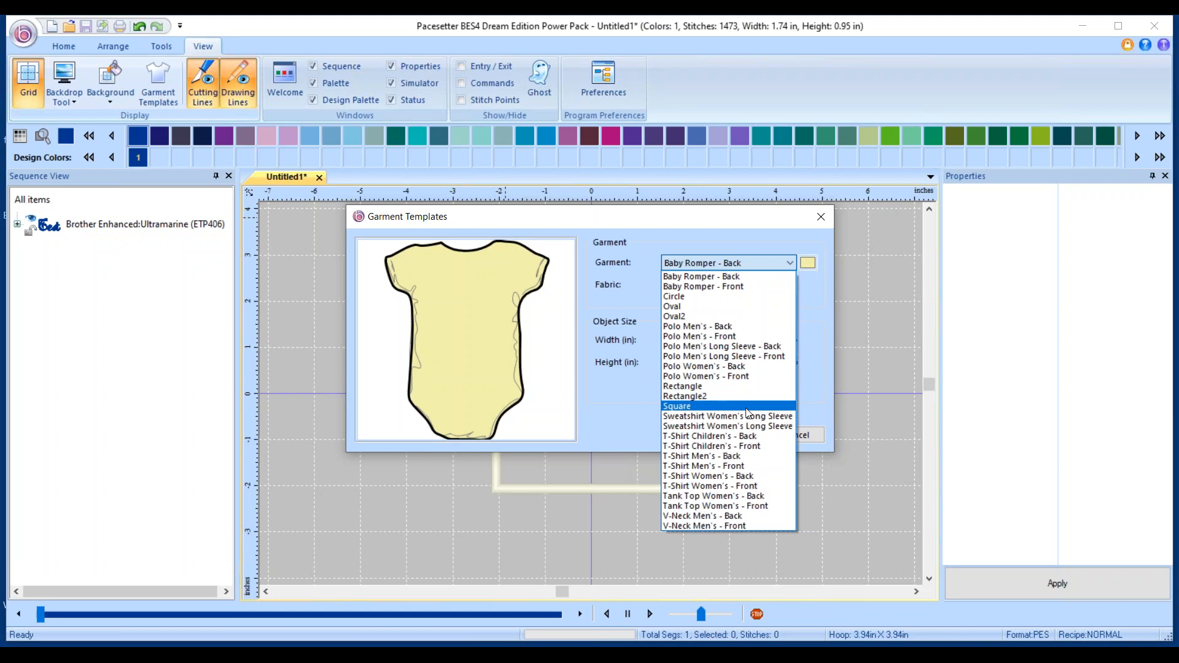
pyautogui.click(737, 297)
pyautogui.click(757, 262)
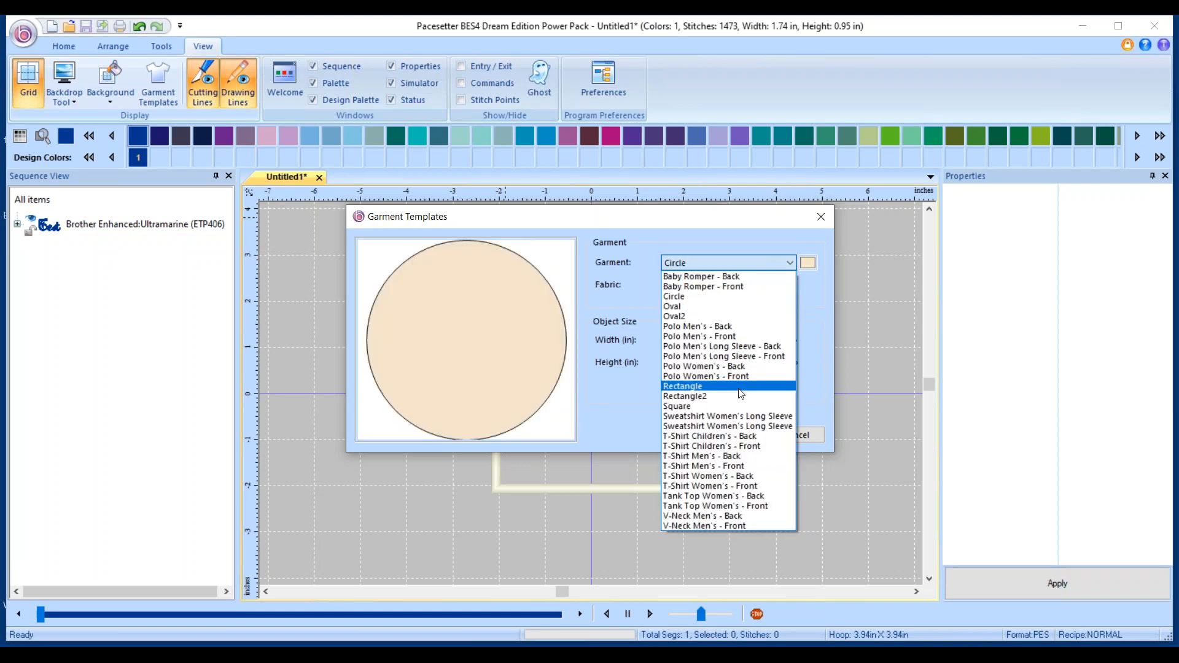
pyautogui.click(739, 404)
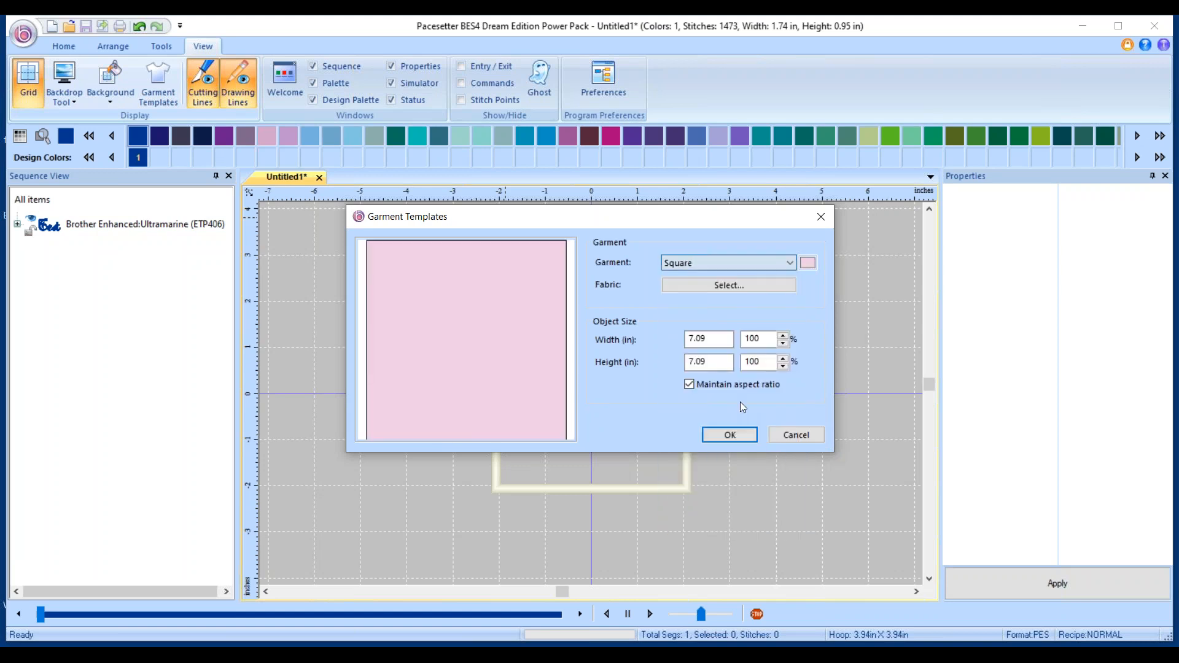
# - Add the Baby Romper - Front garment template in magenta behind the sample text, keeping its size at 100%
pyautogui.click(775, 263)
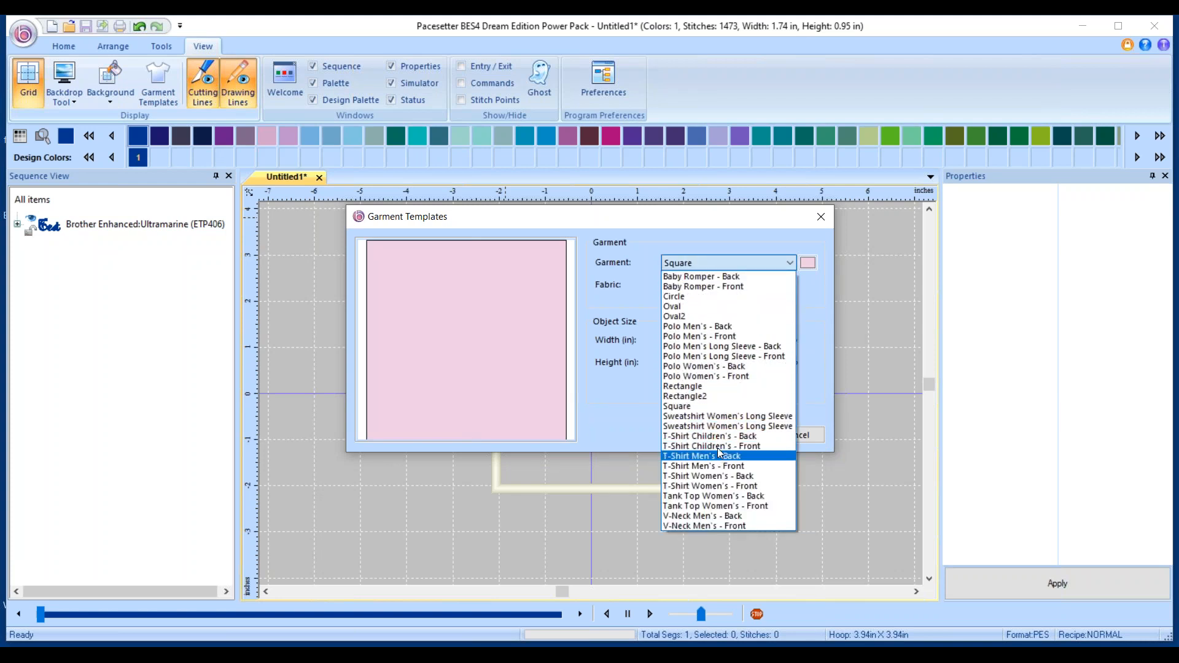
pyautogui.click(739, 288)
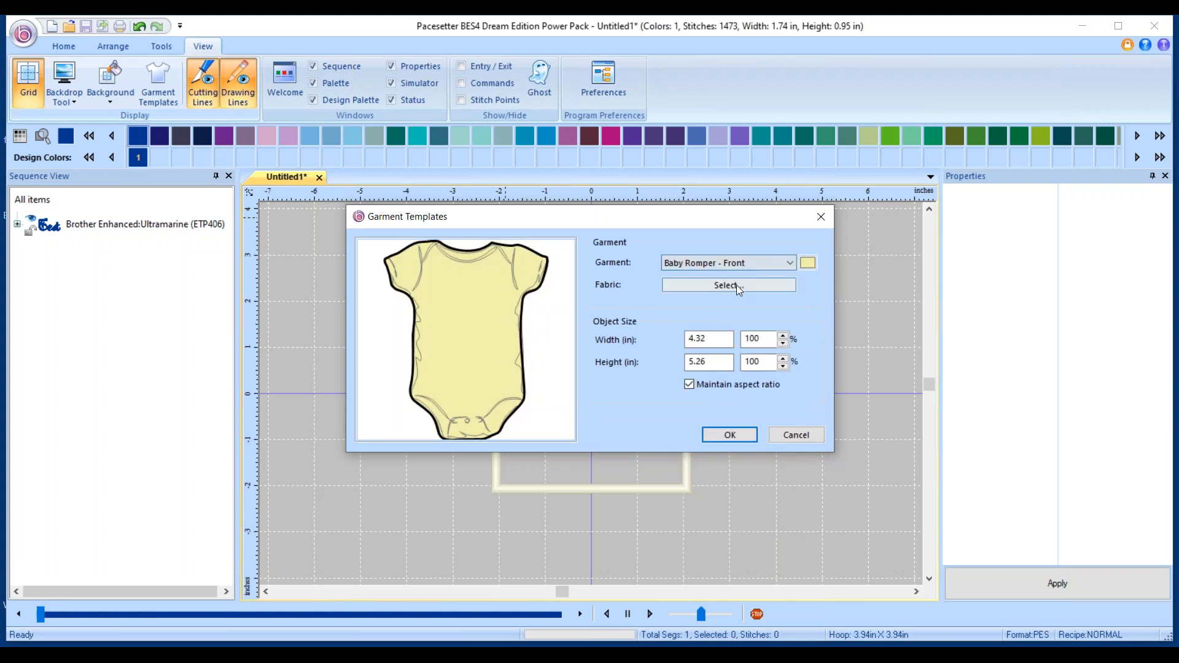
pyautogui.click(808, 263)
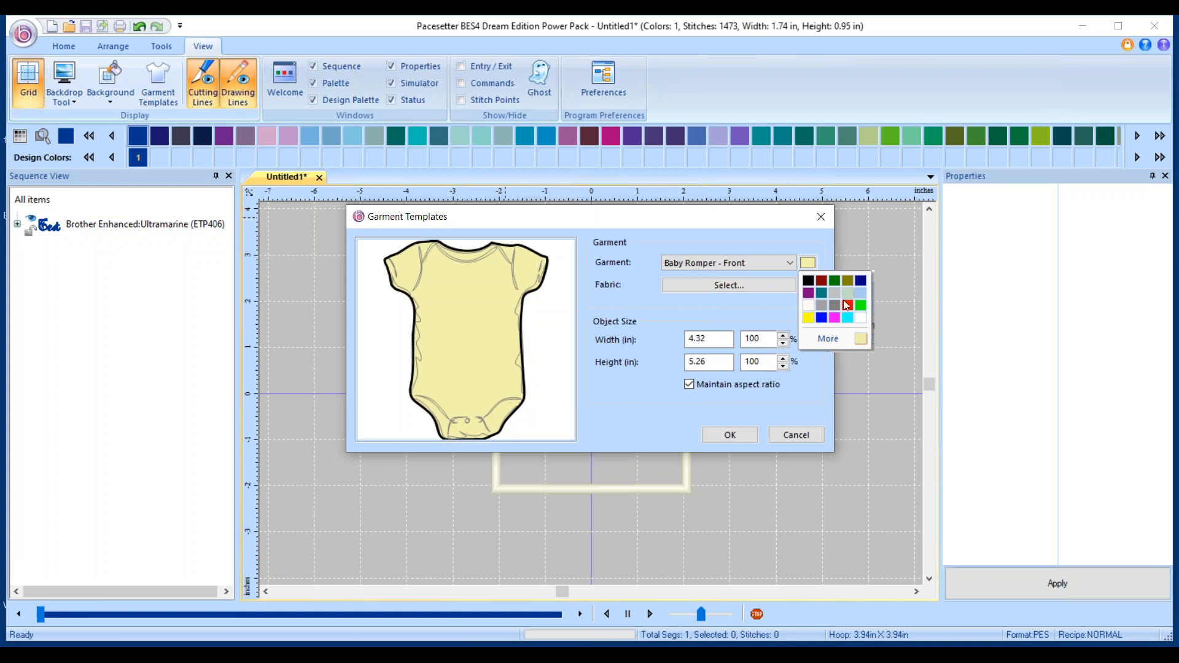
pyautogui.click(835, 318)
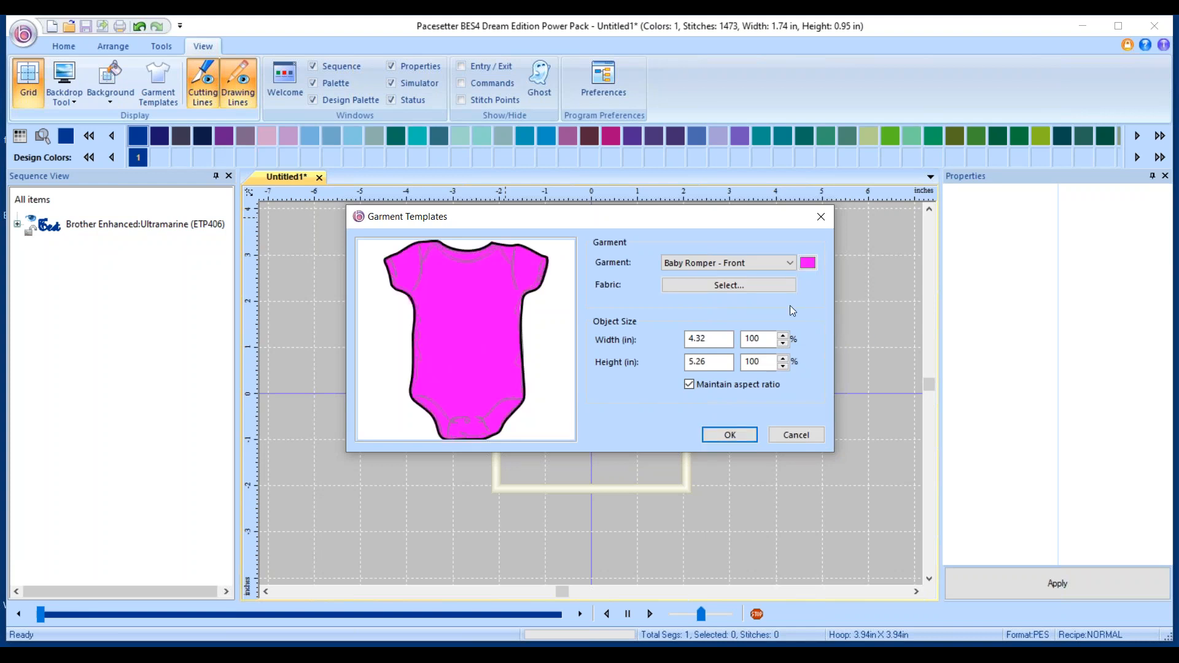
pyautogui.click(731, 434)
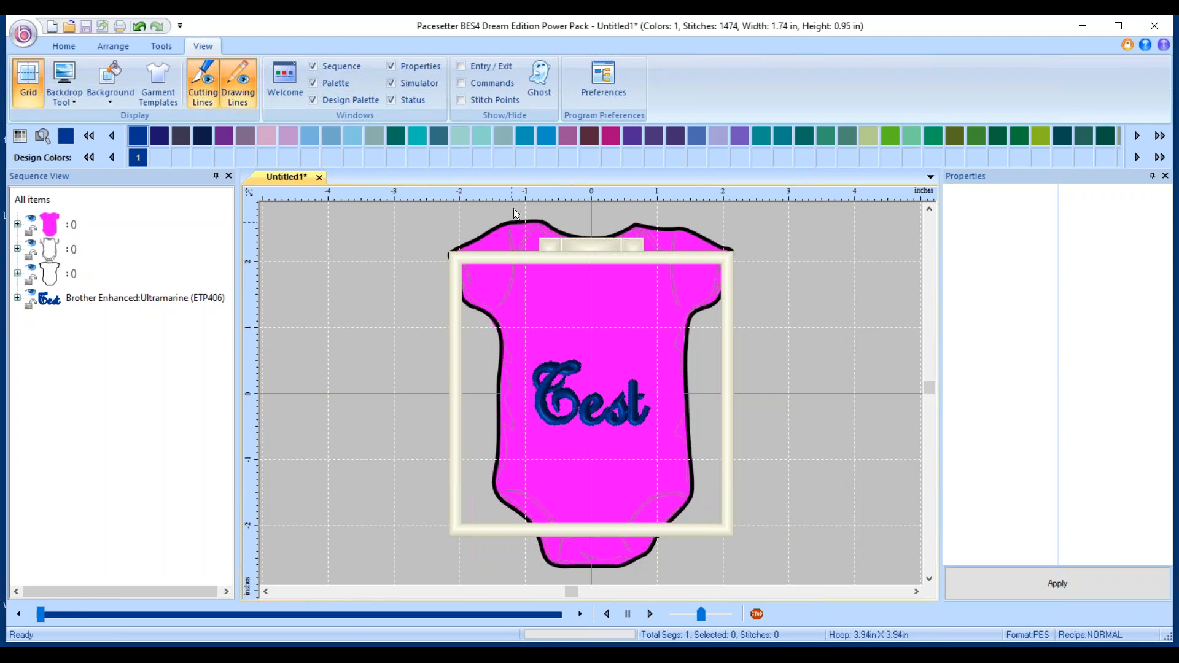
# - Delete the magenta baby romper template from the design and return to the home tools
pyautogui.click(527, 234)
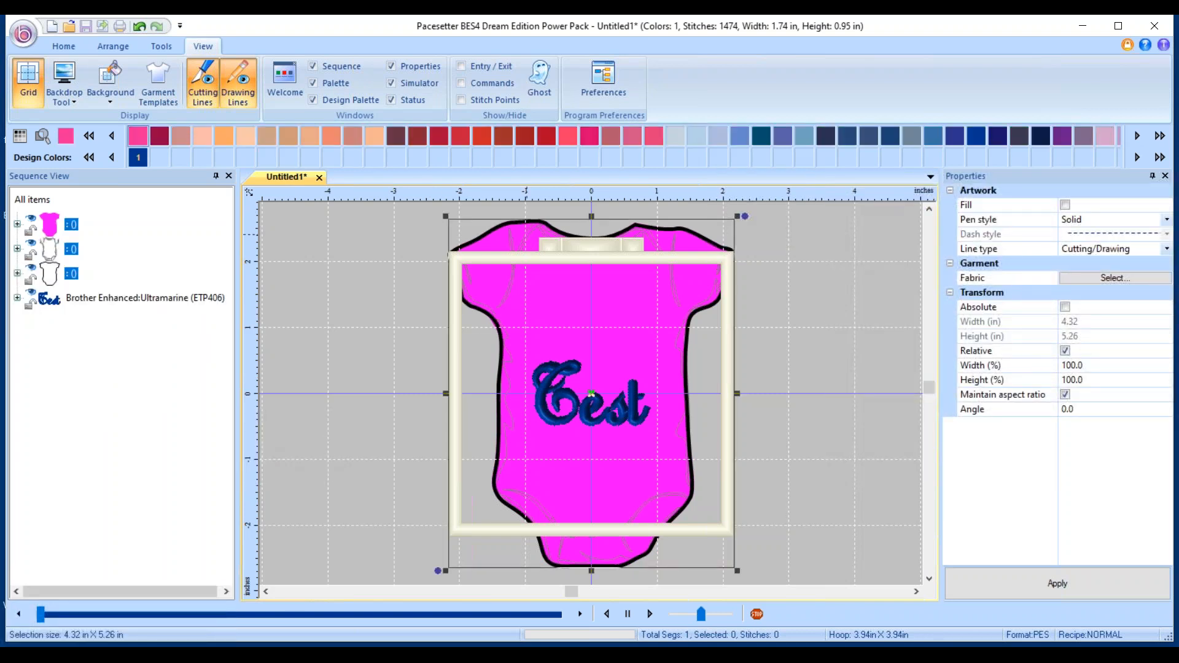
pyautogui.press('Delete')
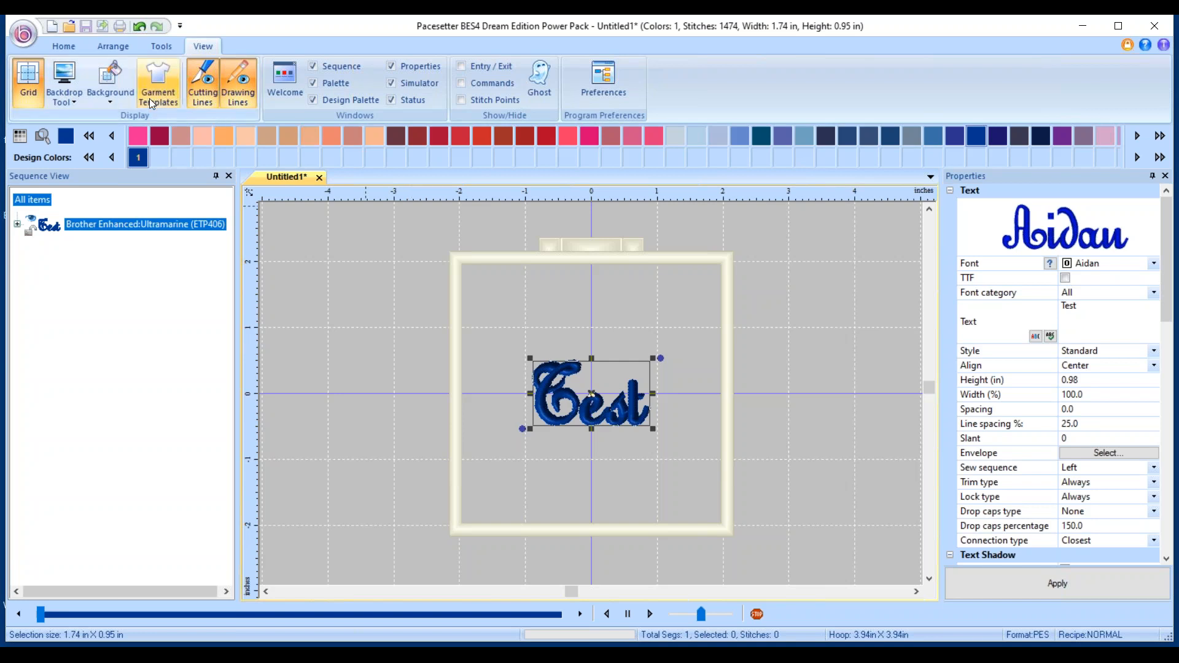
pyautogui.click(60, 46)
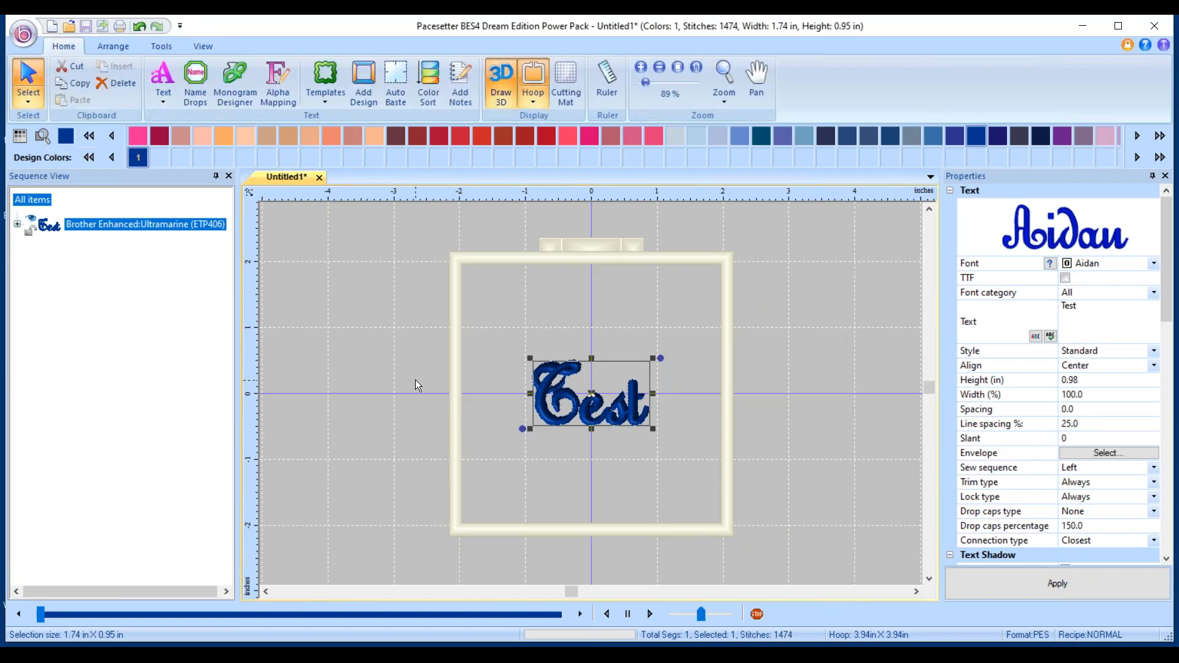